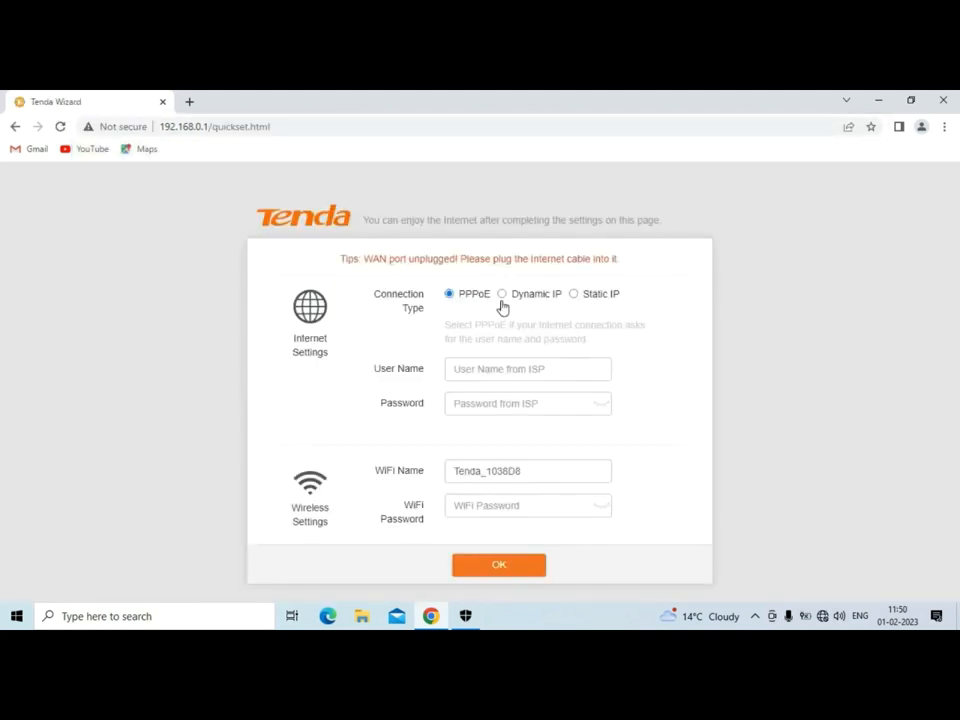
Choose Dynamic IP, give the Tenda_1038D8 WiFi a new password, and save the quick setup.
click(503, 296)
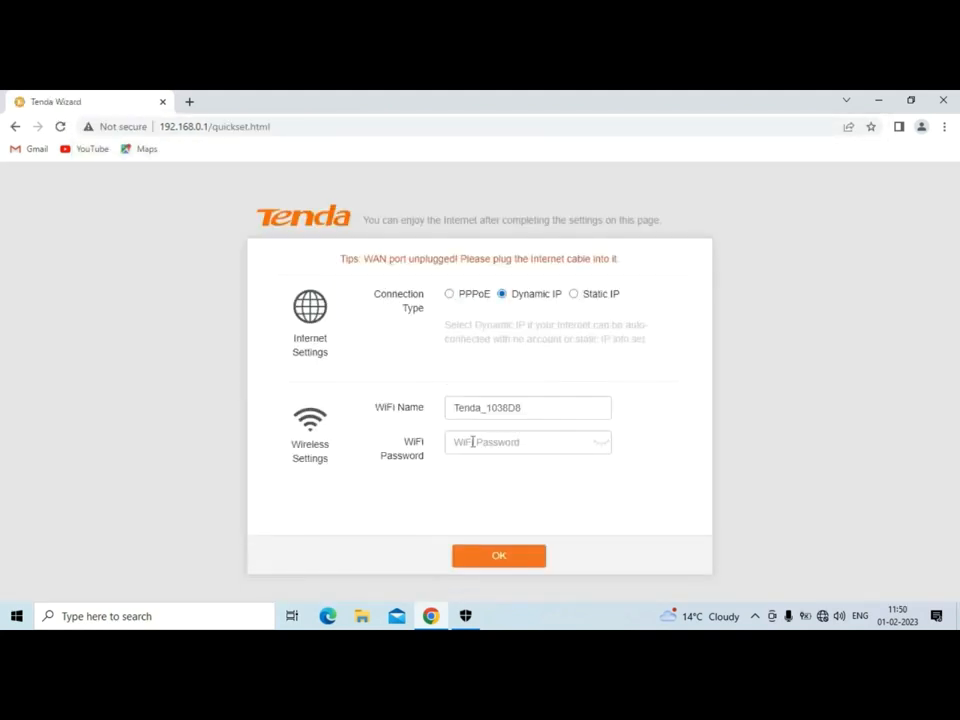
click(472, 442)
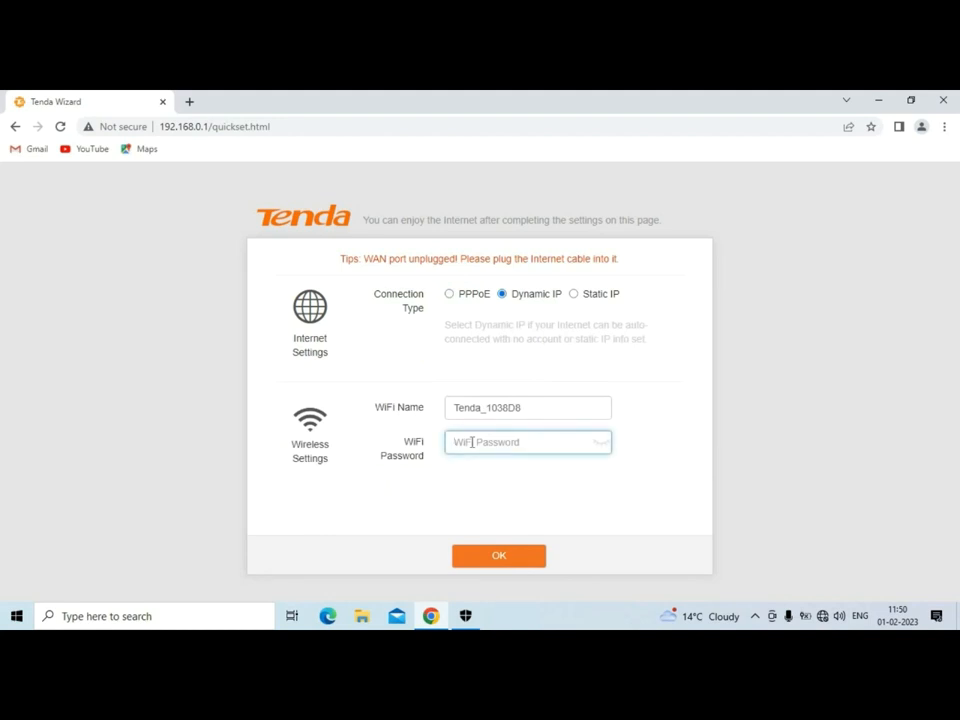
click(529, 406)
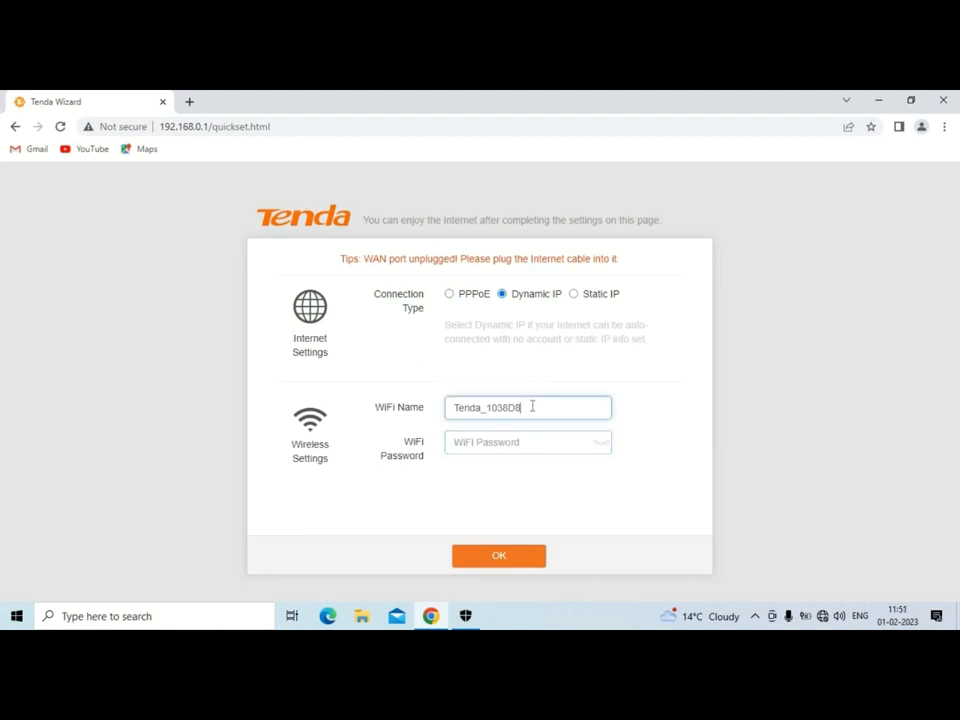
click(501, 439)
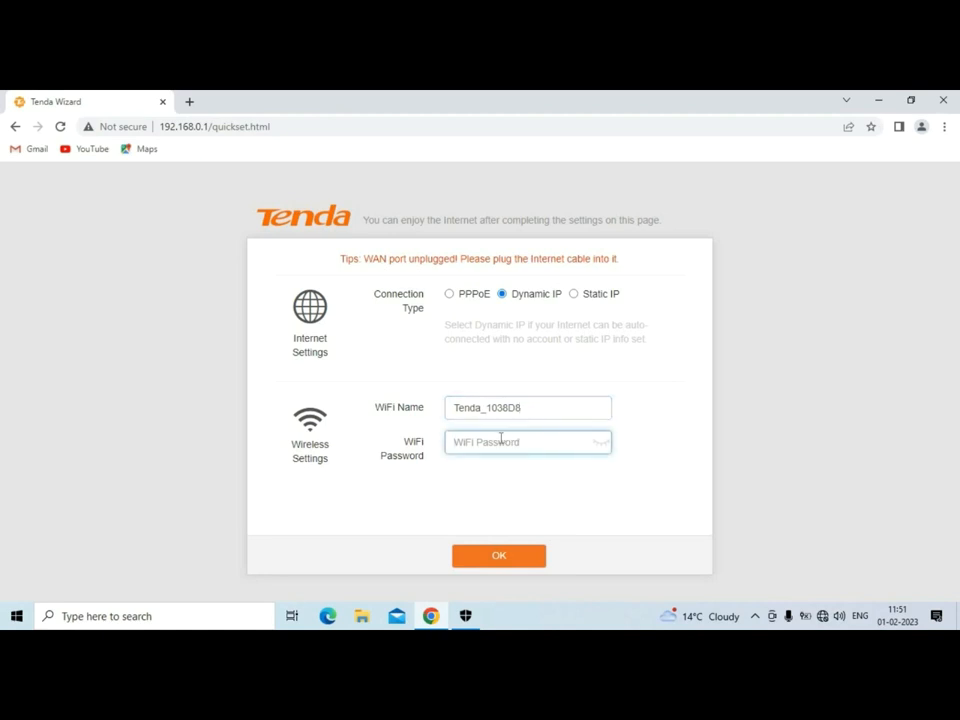
text(1234)
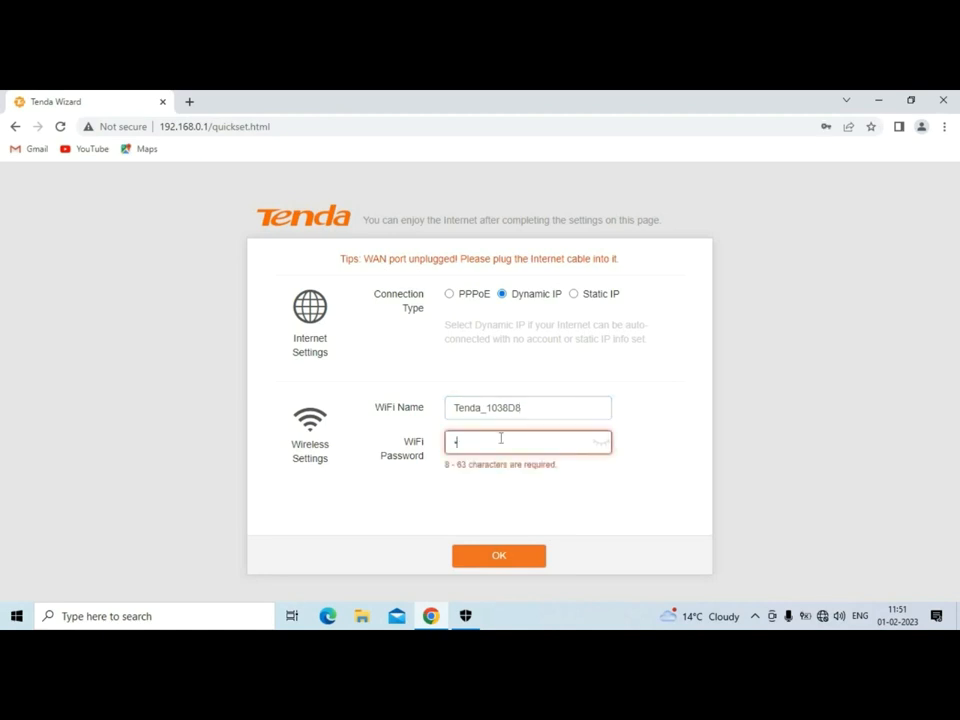
text(5678)
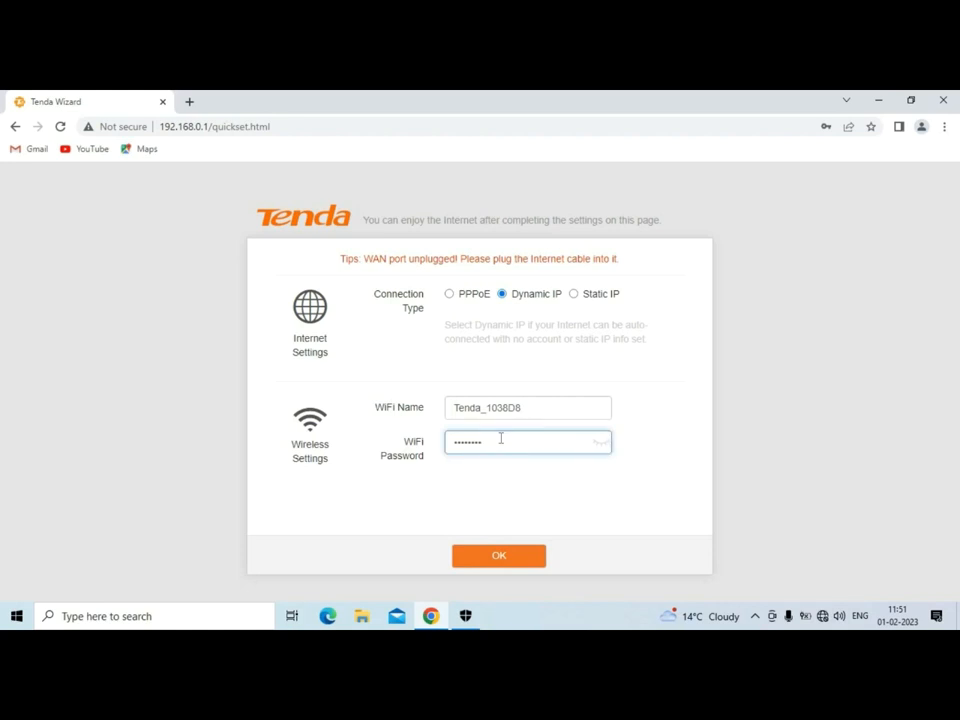
click(493, 558)
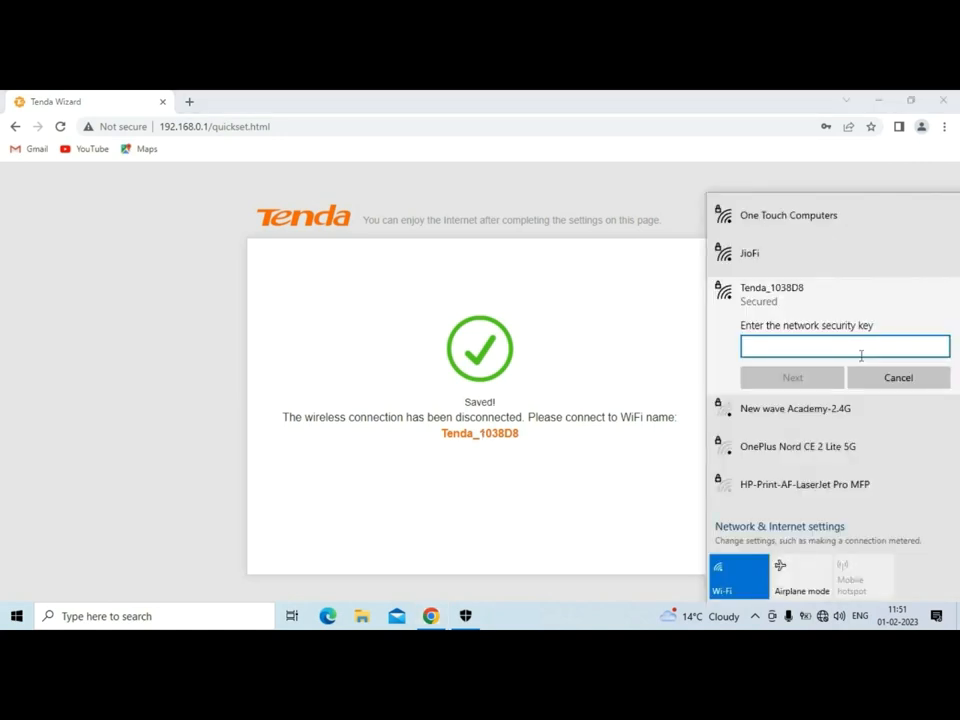
Join Tenda_1038D8 with the new security key, allow PC discovery, and dismiss the network list.
text(••••••••)
click(819, 378)
click(806, 422)
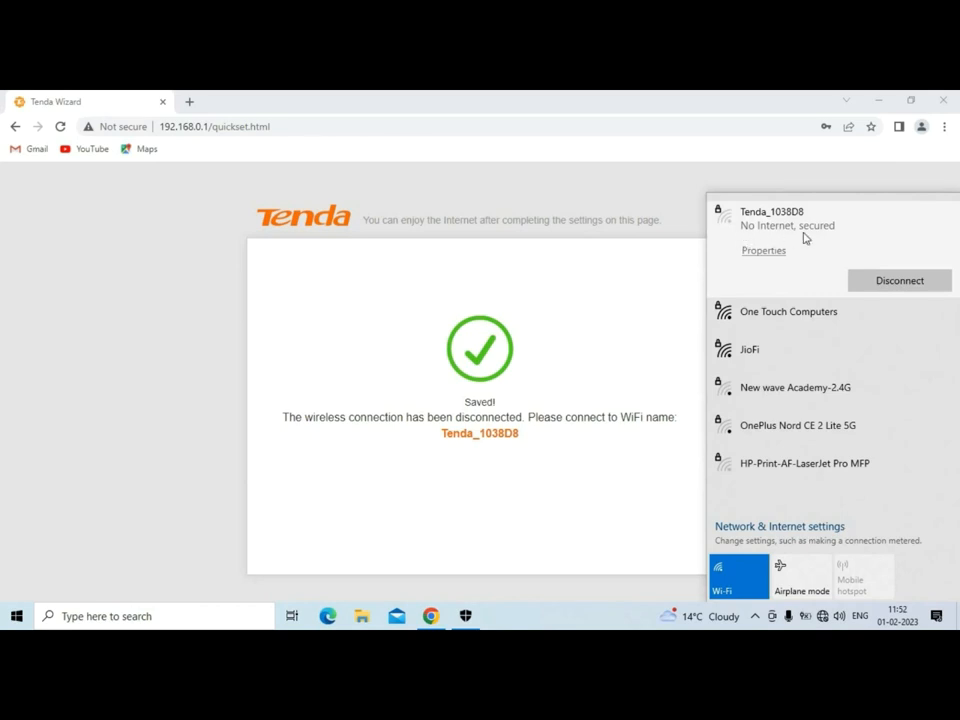
click(664, 271)
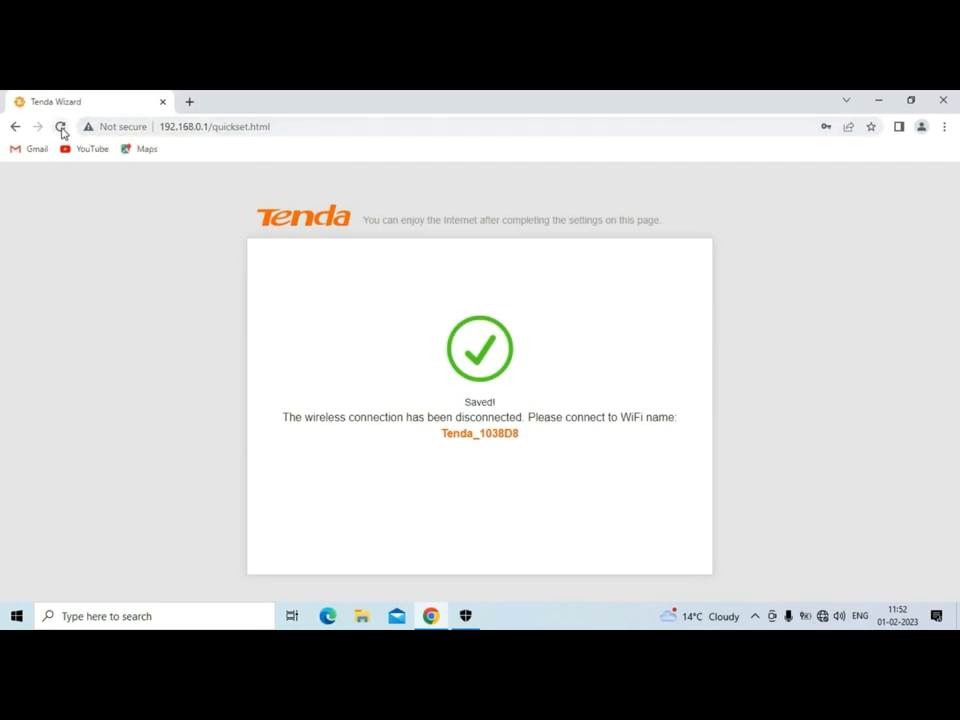
Reload the router page to reach the Status dashboard, then go to Wireless Repeating.
click(61, 128)
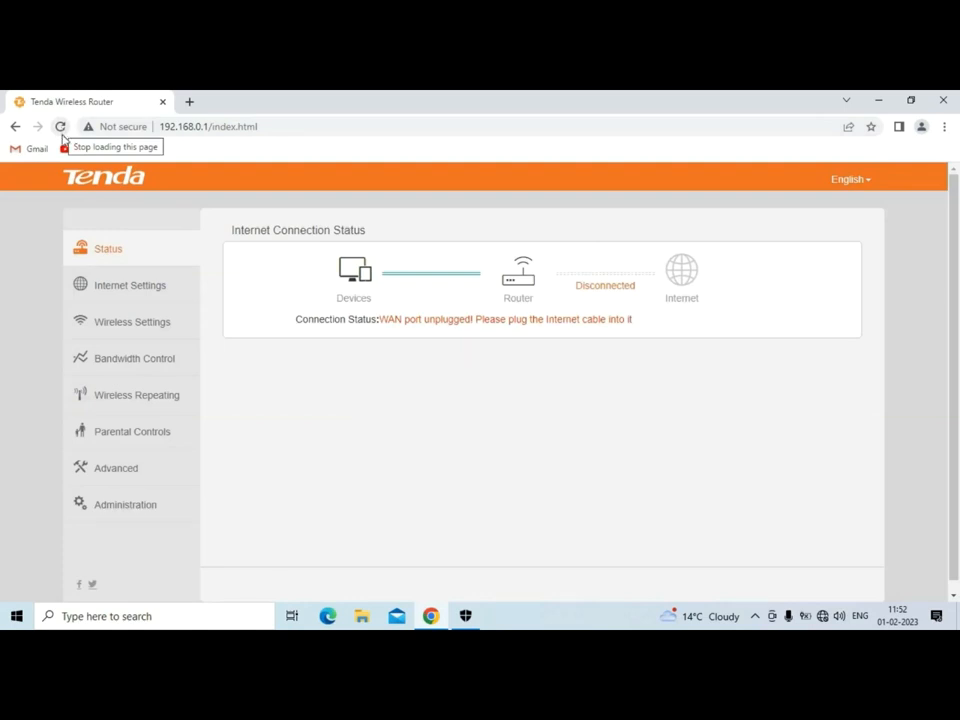
click(134, 405)
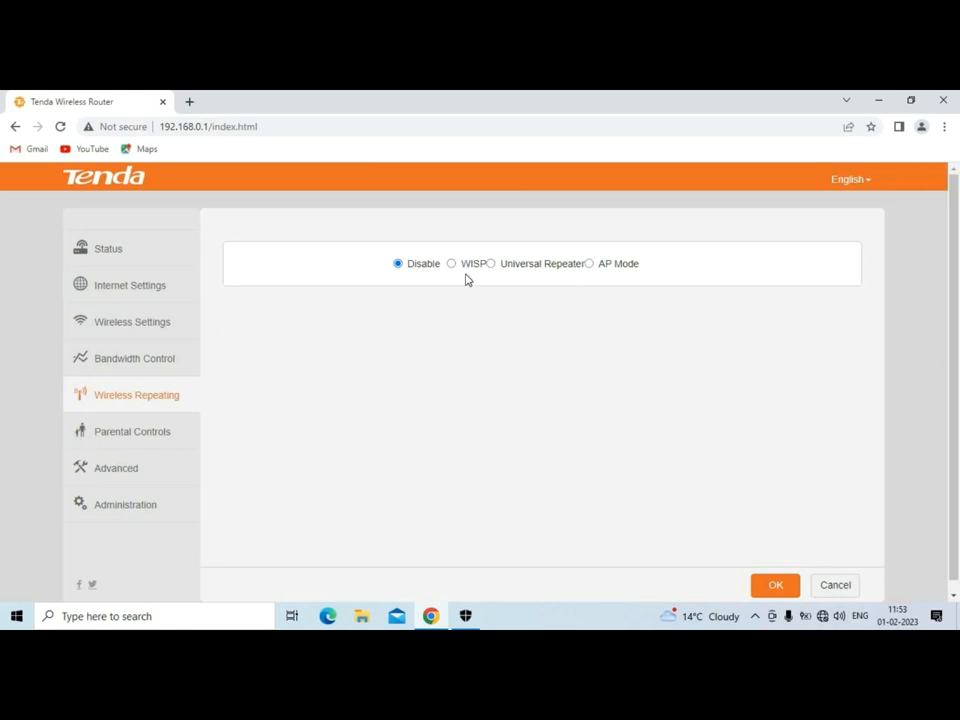
Set the repeating mode to WISP and pick JioFi as the base station network.
click(452, 264)
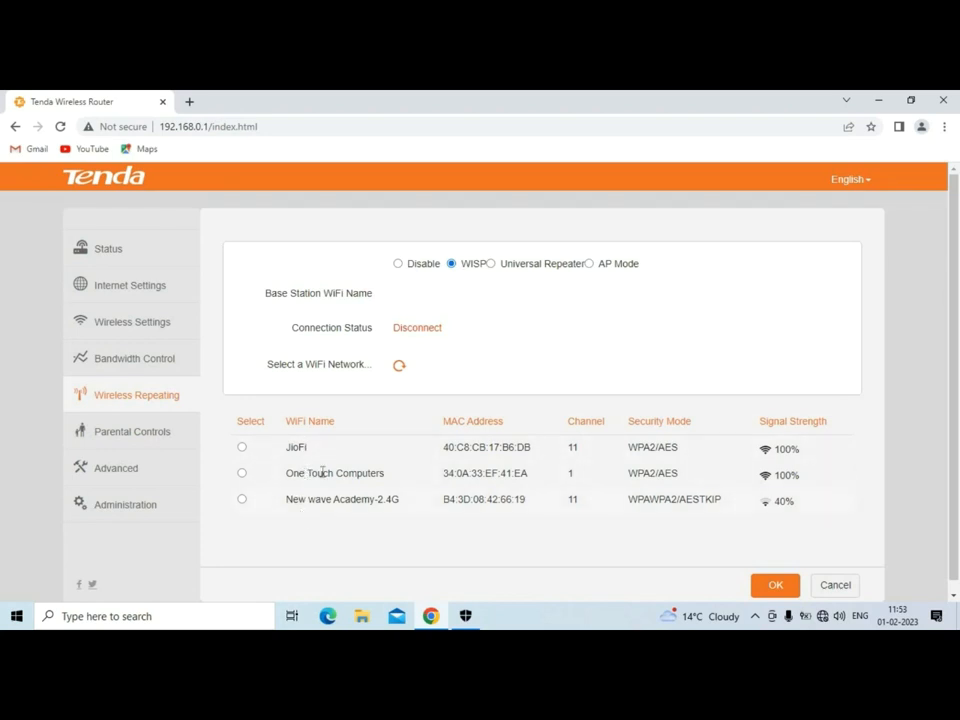
click(510, 272)
click(242, 449)
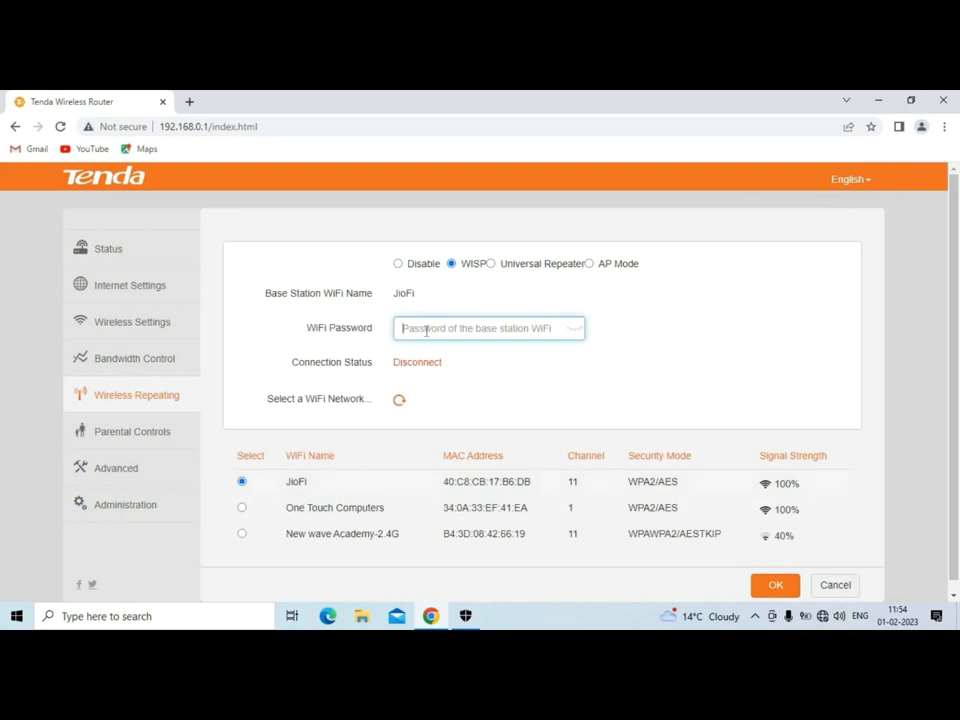
click(296, 485)
double_click(296, 483)
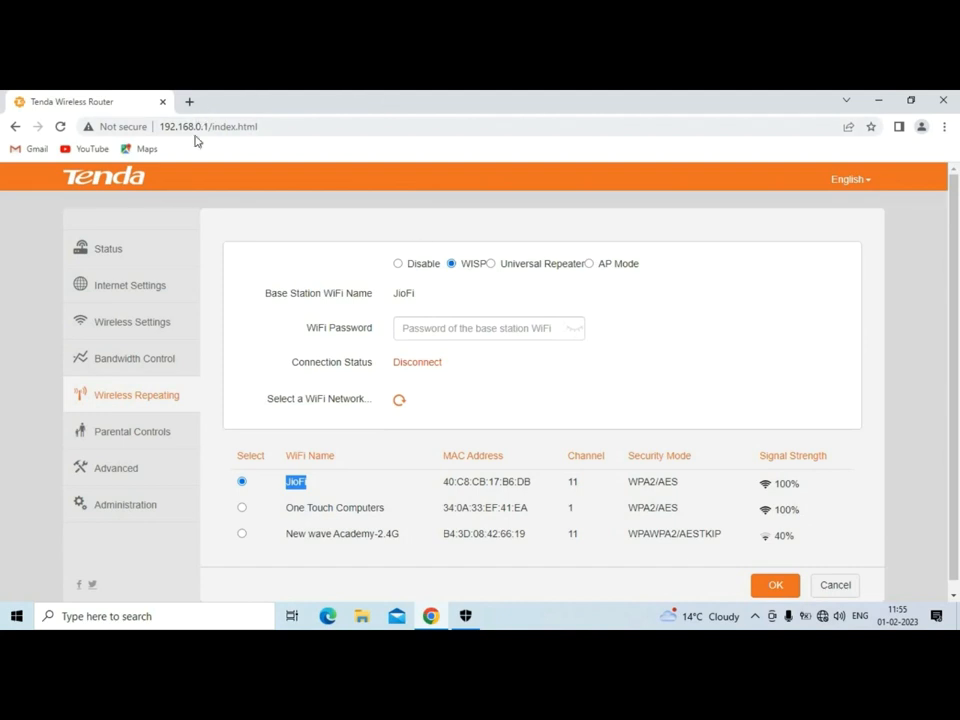
Switch the repeating mode to Universal Repeater, checking the PC's Wi-Fi list before and after.
click(824, 617)
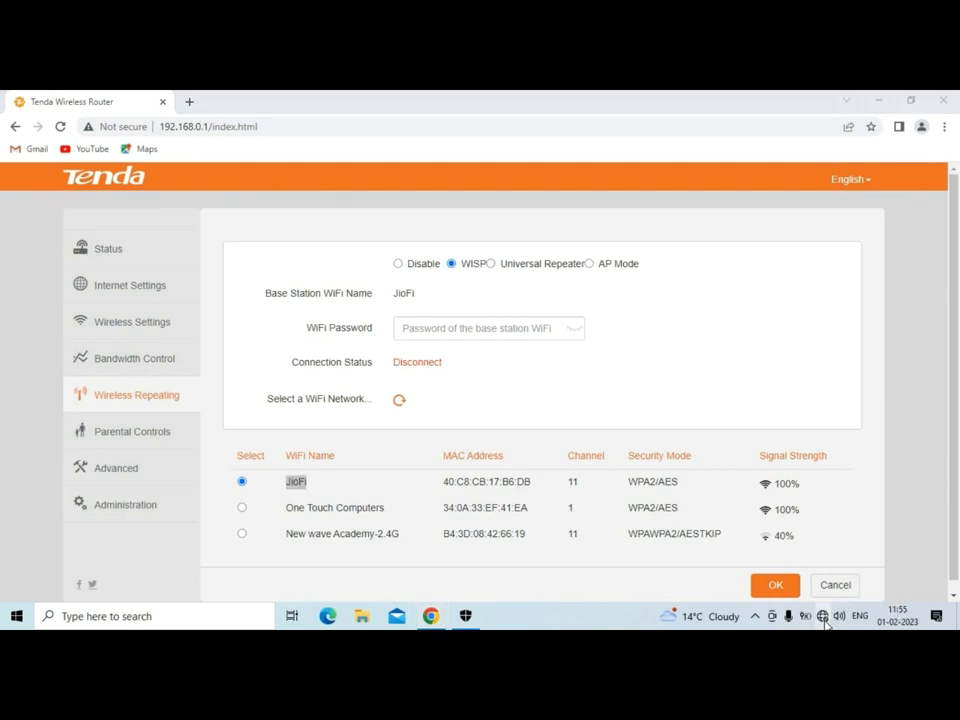
click(407, 311)
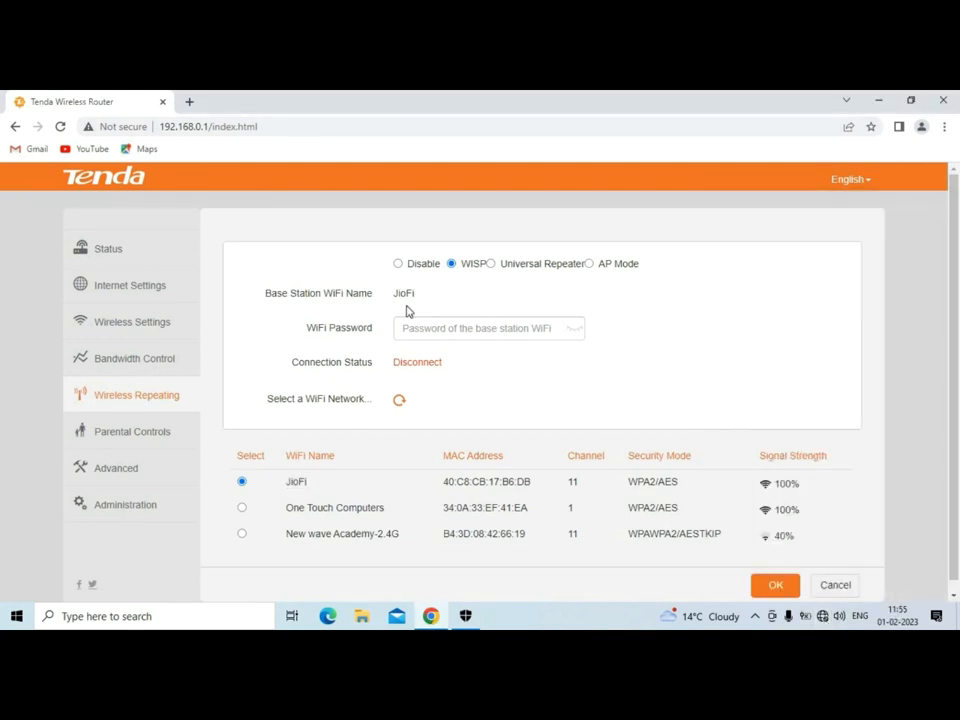
click(494, 268)
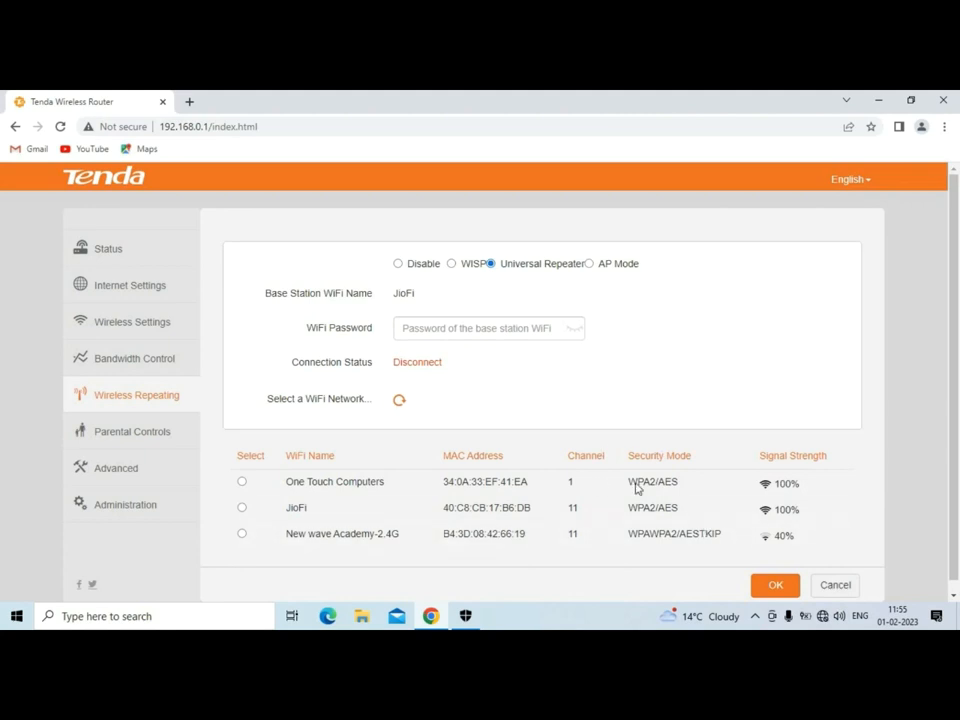
click(822, 616)
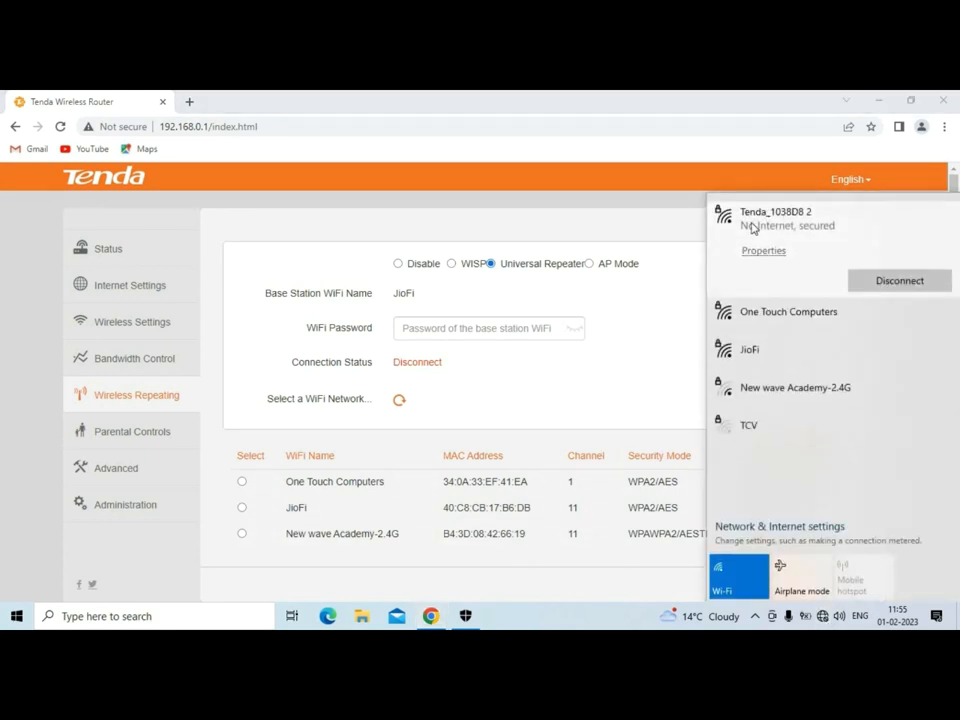
click(520, 302)
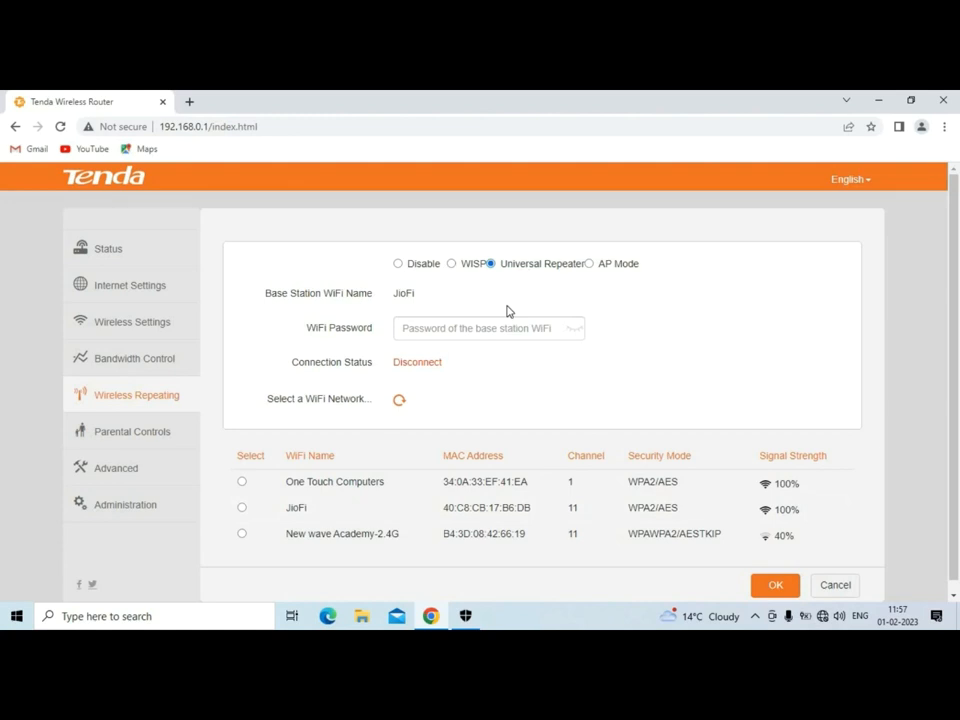
Settle on WISP mode with JioFi selected as the base station network.
click(452, 265)
click(242, 509)
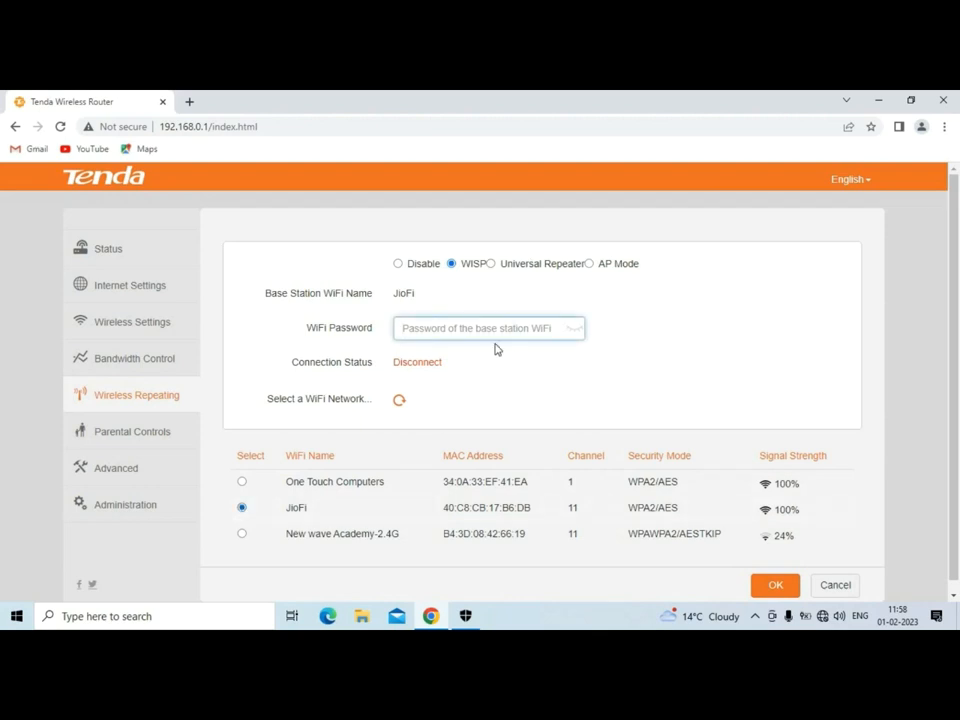
click(492, 265)
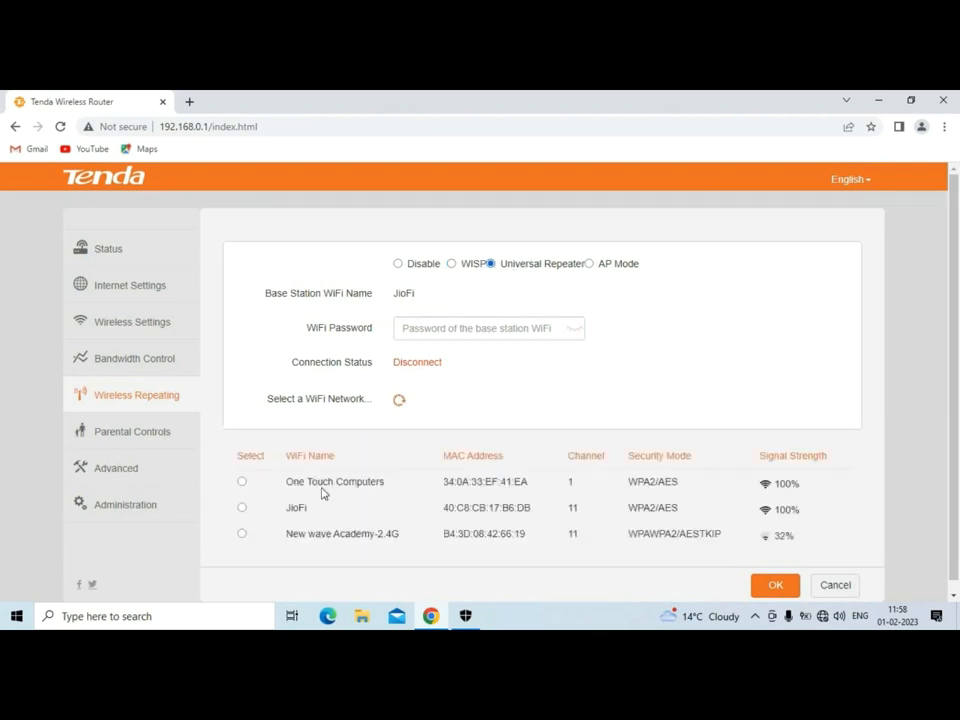
click(242, 509)
click(451, 264)
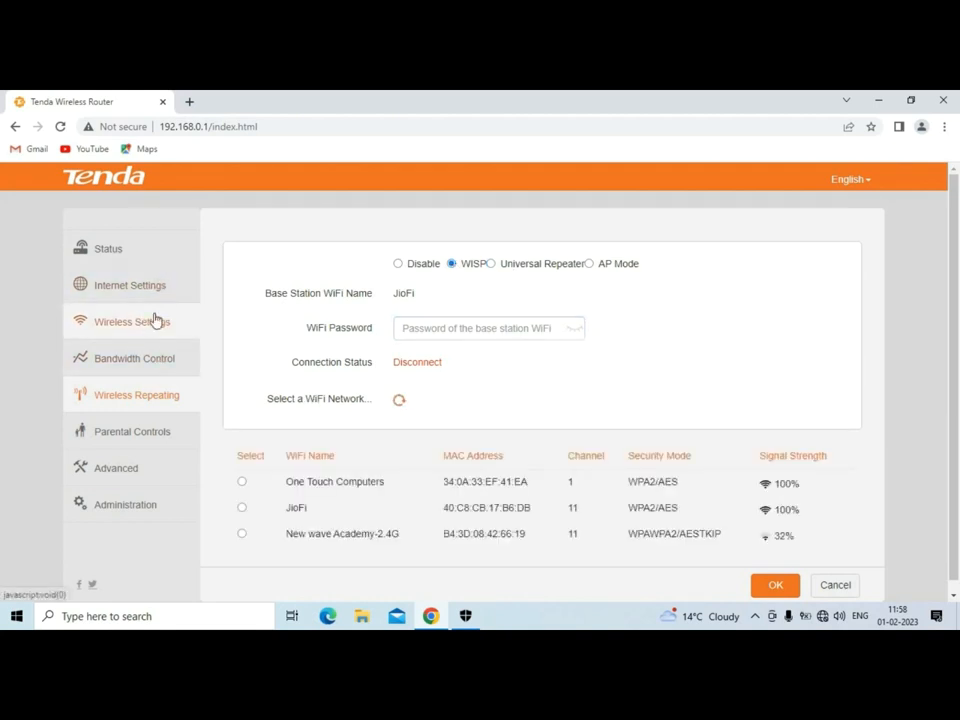
click(242, 508)
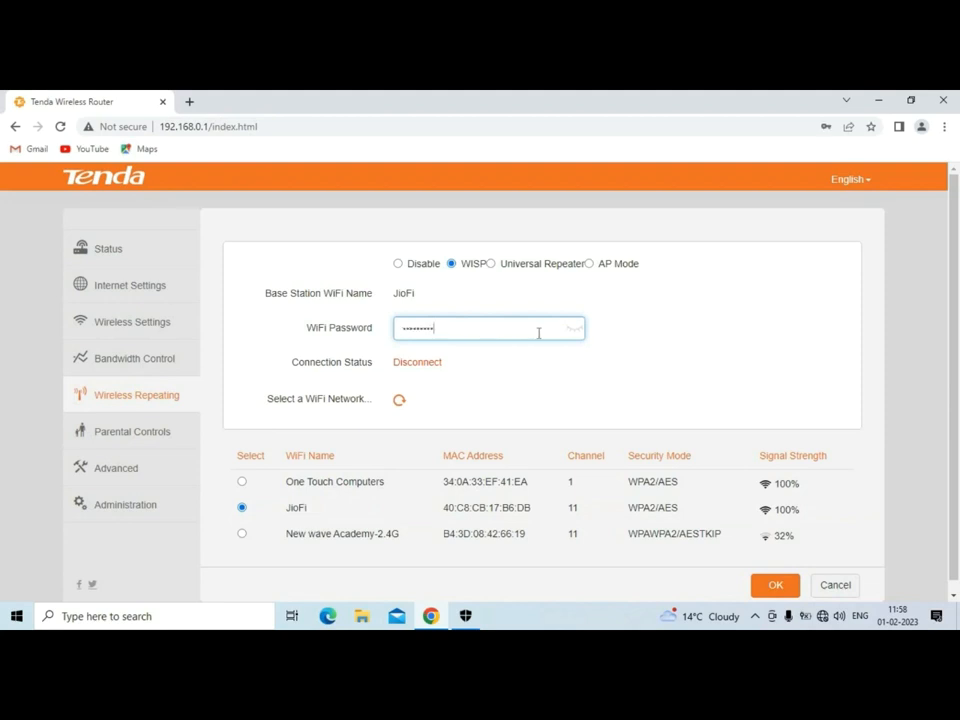
Reveal the entered JioFi password, save the repeating settings, and confirm the router reboot.
click(575, 332)
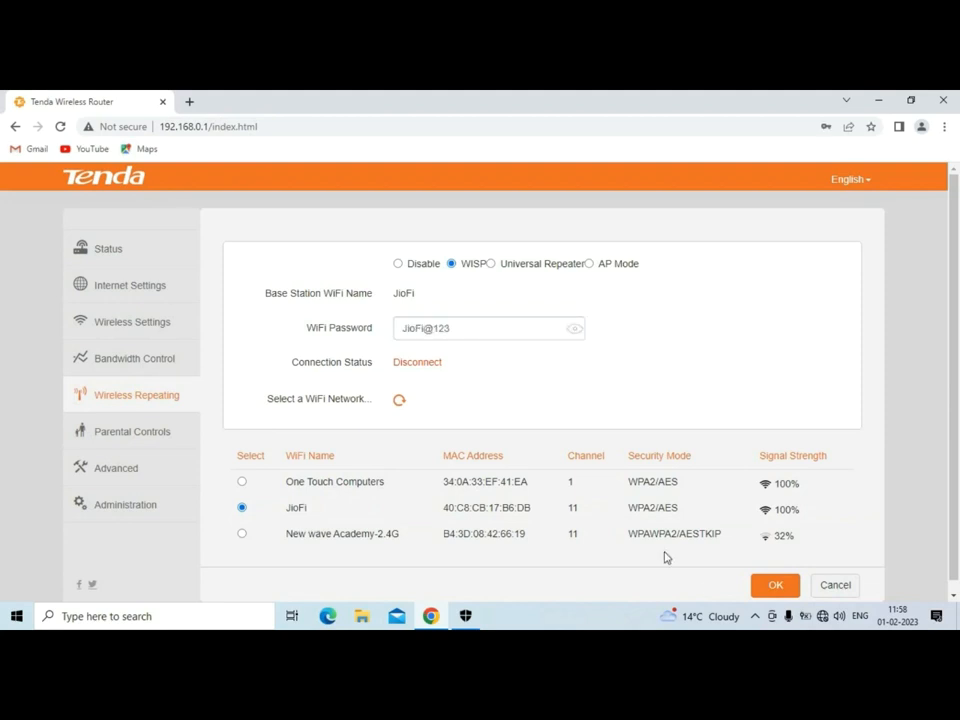
click(778, 586)
click(413, 394)
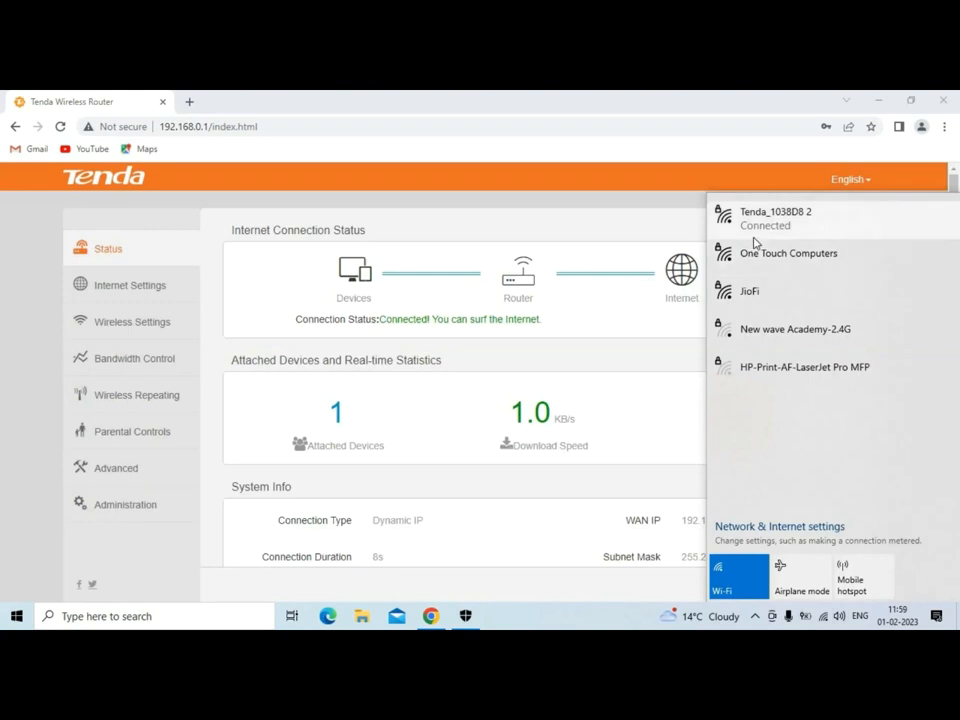
Close the Wi-Fi list after seeing the Status page report Internet connected.
click(189, 184)
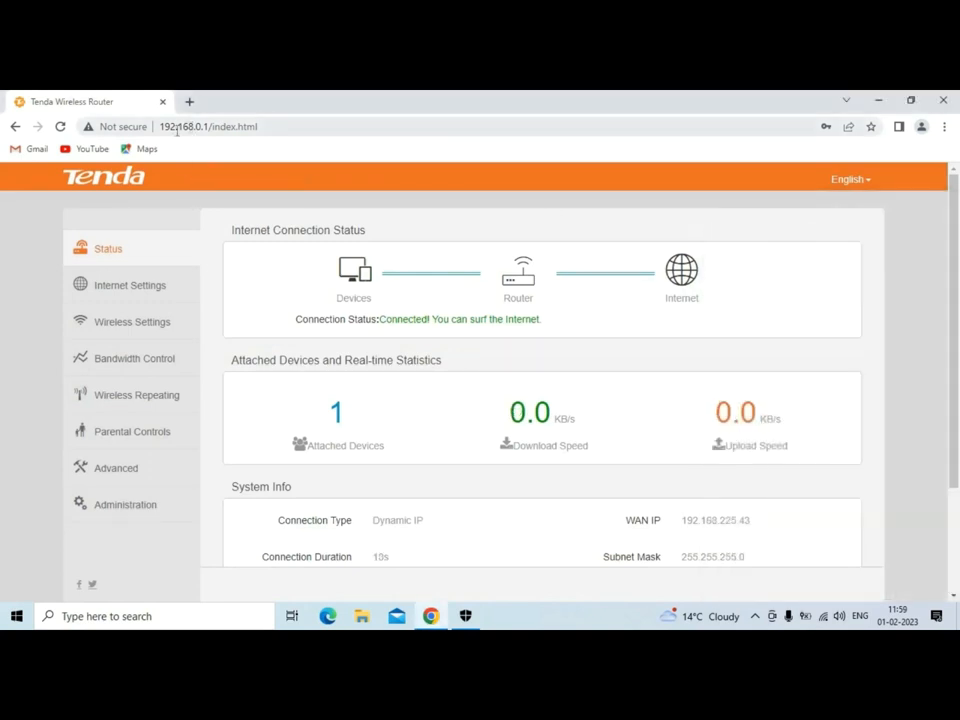
Load the router admin page at 192.168.0.1 in a new browser tab.
click(189, 101)
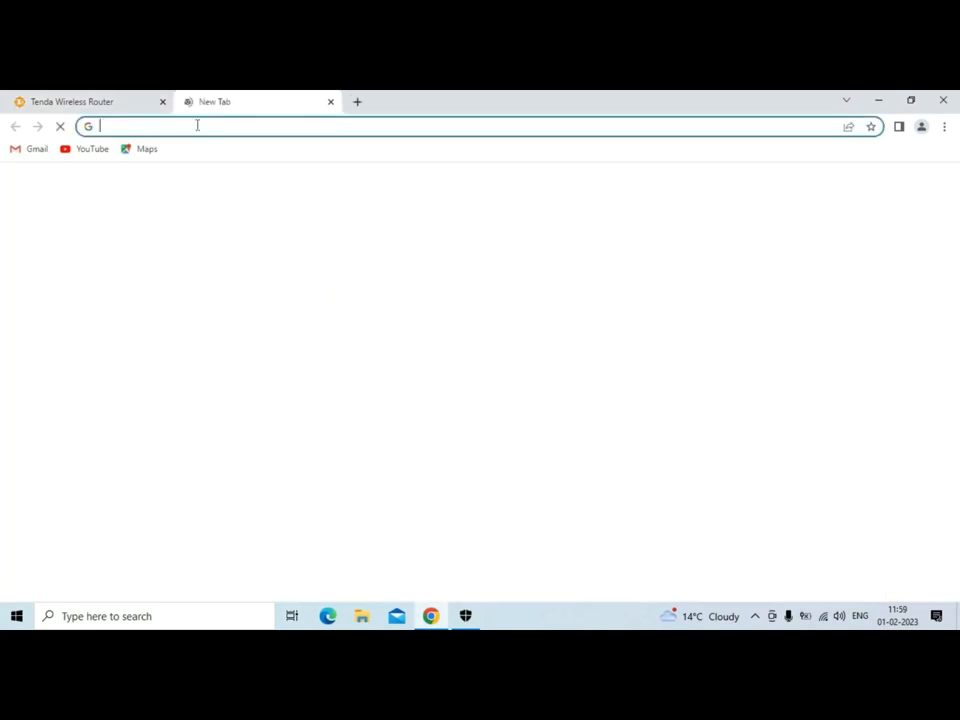
click(197, 125)
text(192.168.0.1)
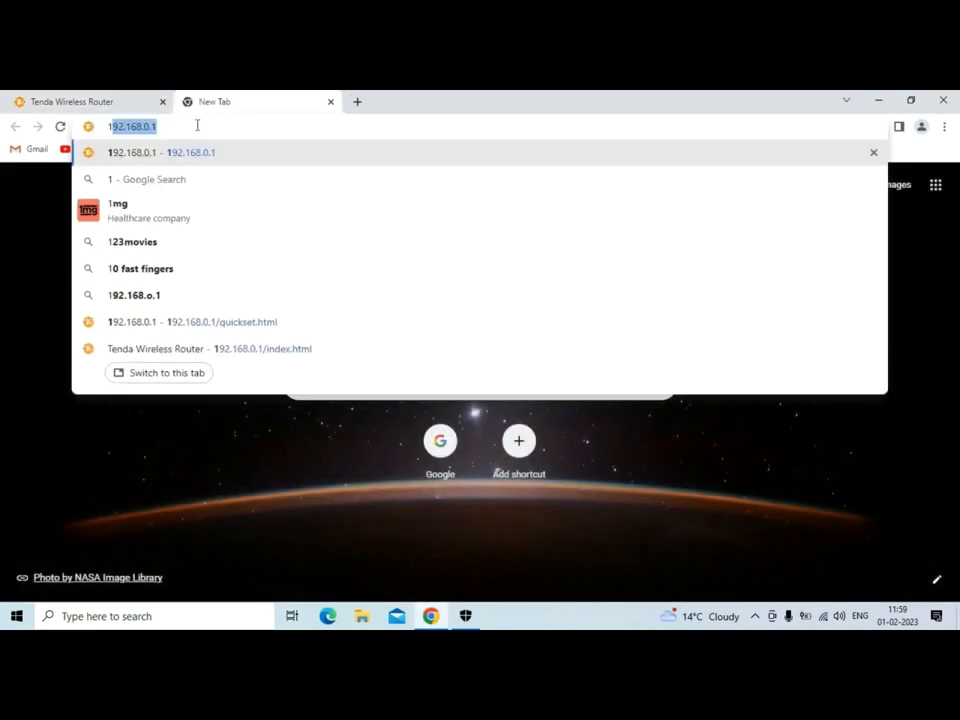
click(193, 156)
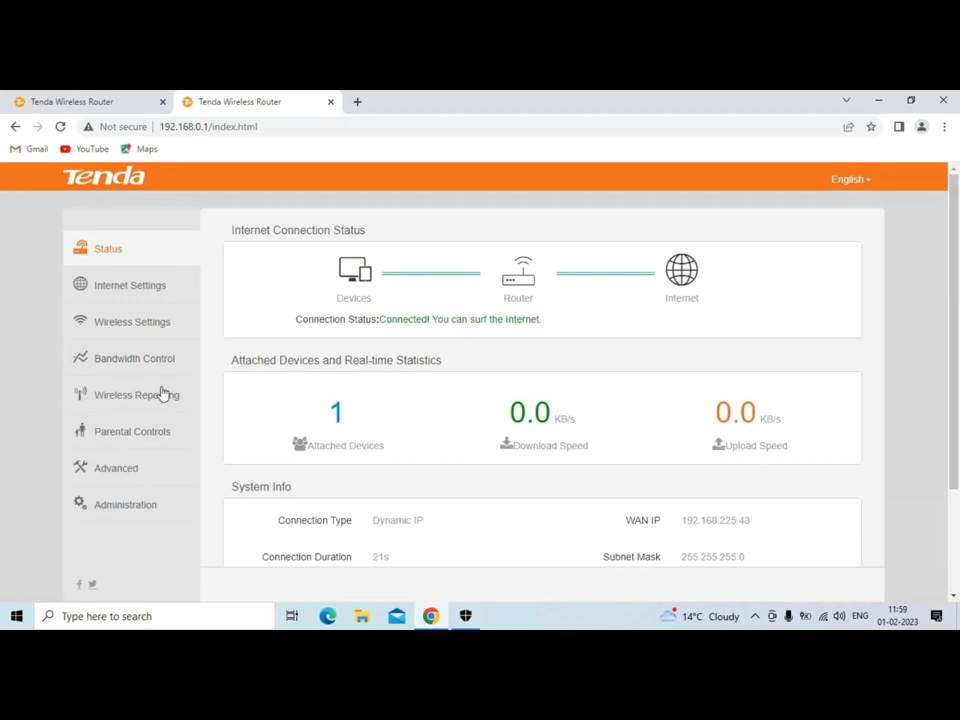
Look through Bandwidth Control and Wireless Settings, then go to Wireless Repeating.
click(122, 364)
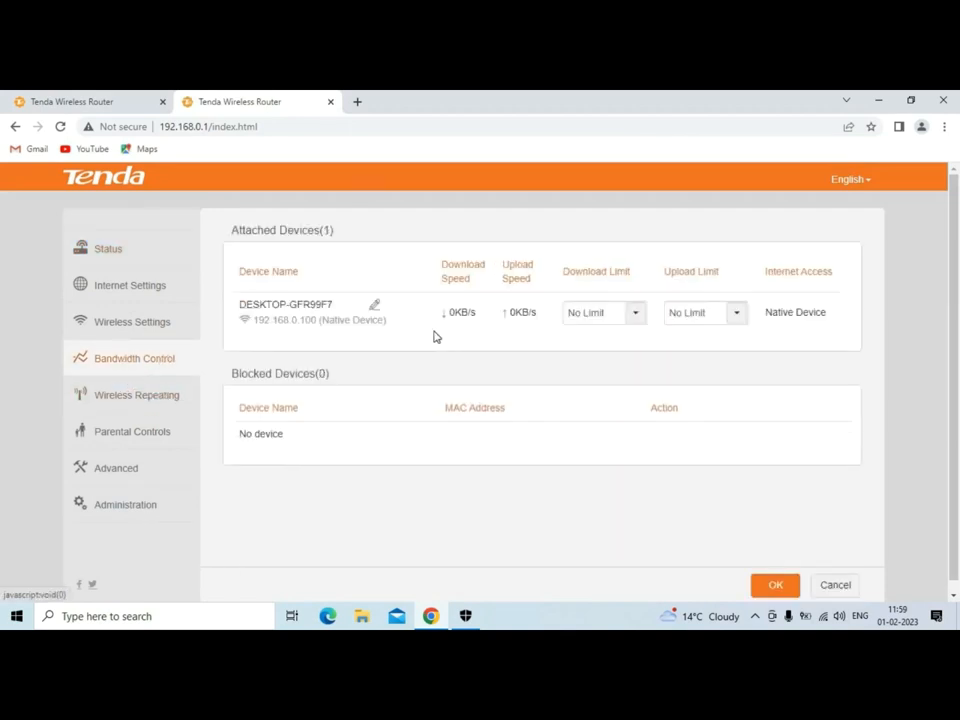
click(160, 325)
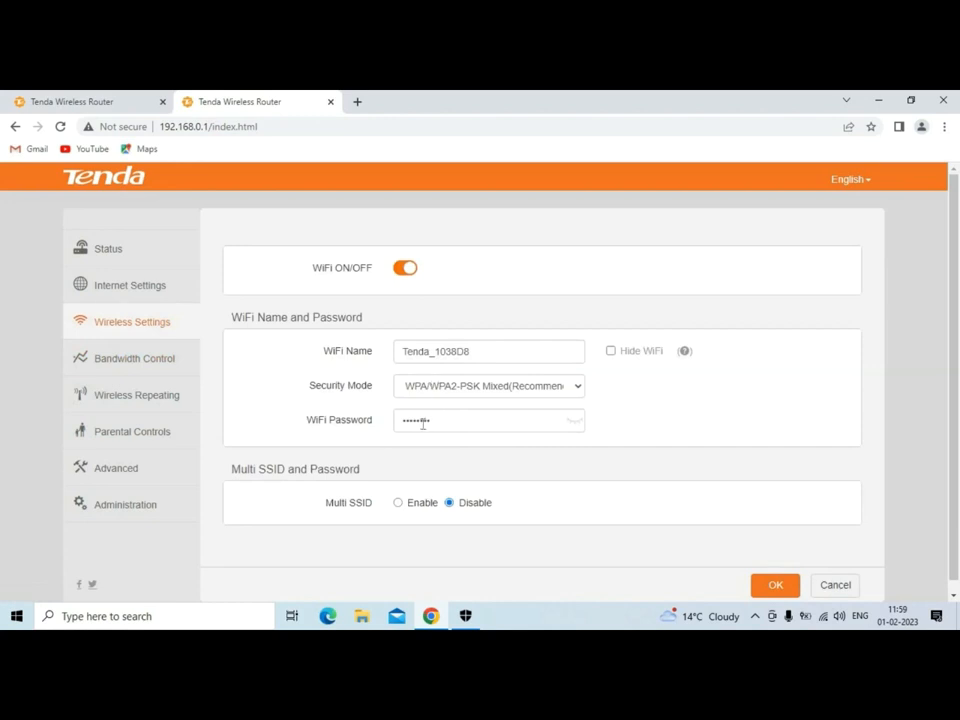
click(458, 423)
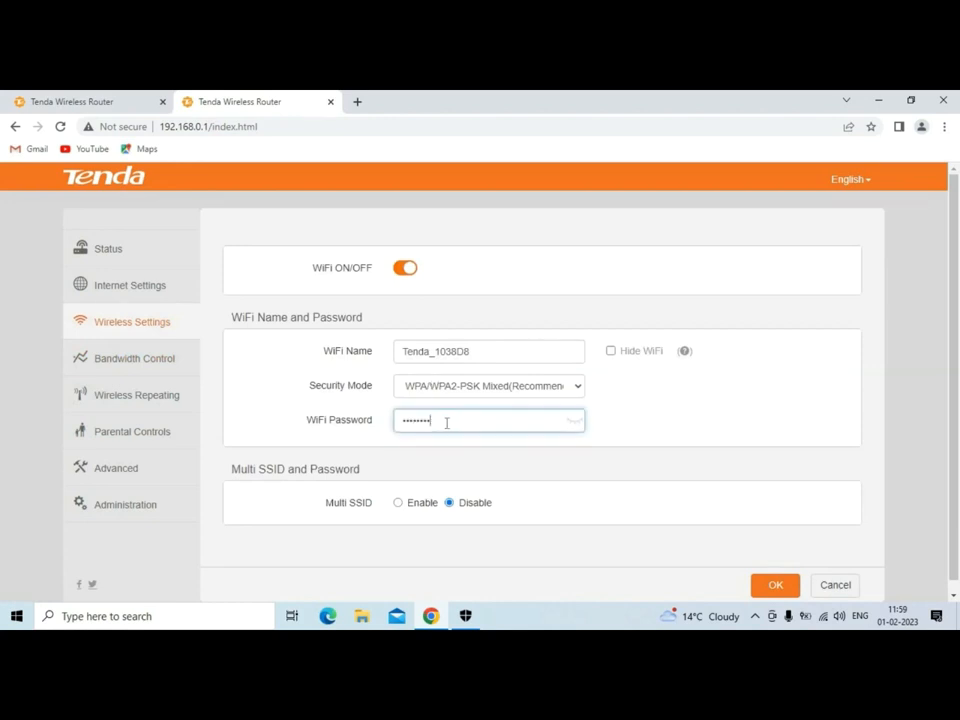
click(141, 404)
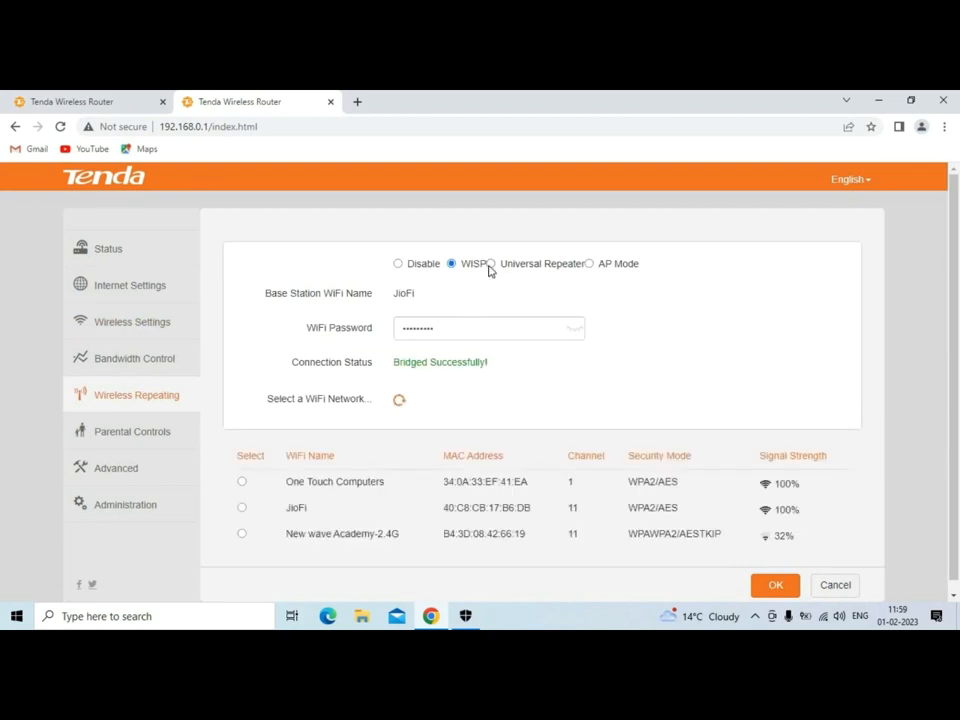
Choose Universal Repeater, select JioFi, and enter the JioFi WiFi password.
click(491, 264)
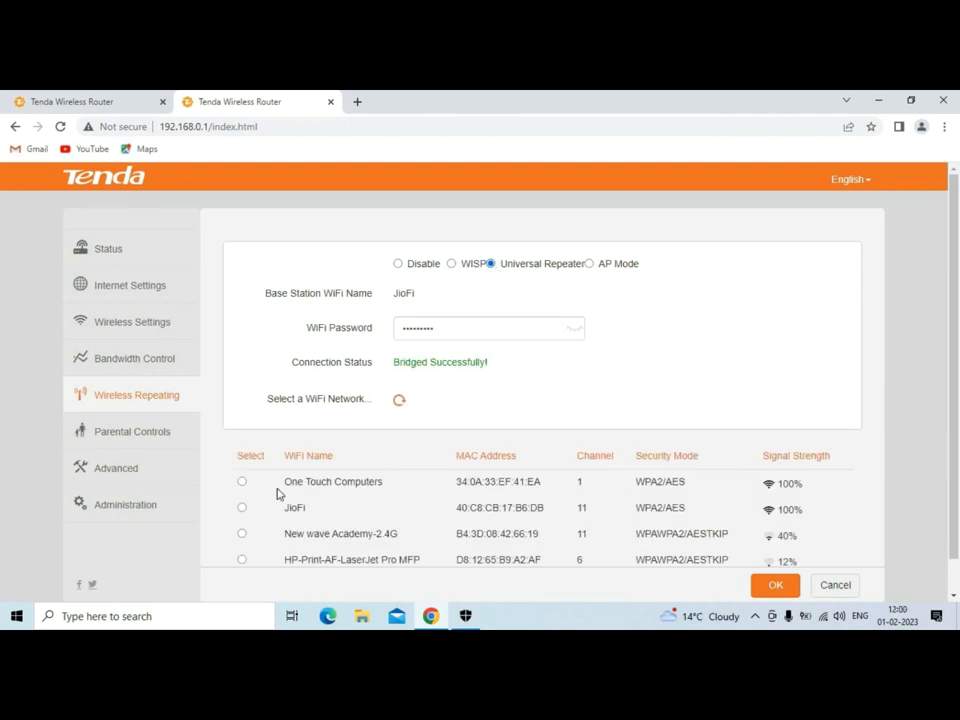
click(242, 508)
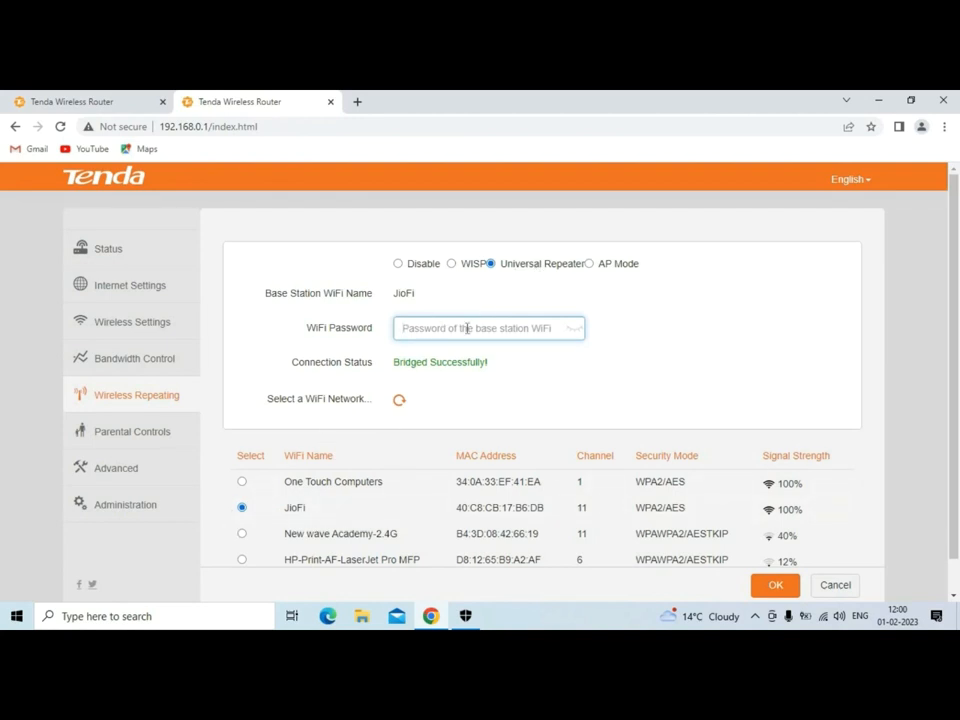
text(•••••••••)
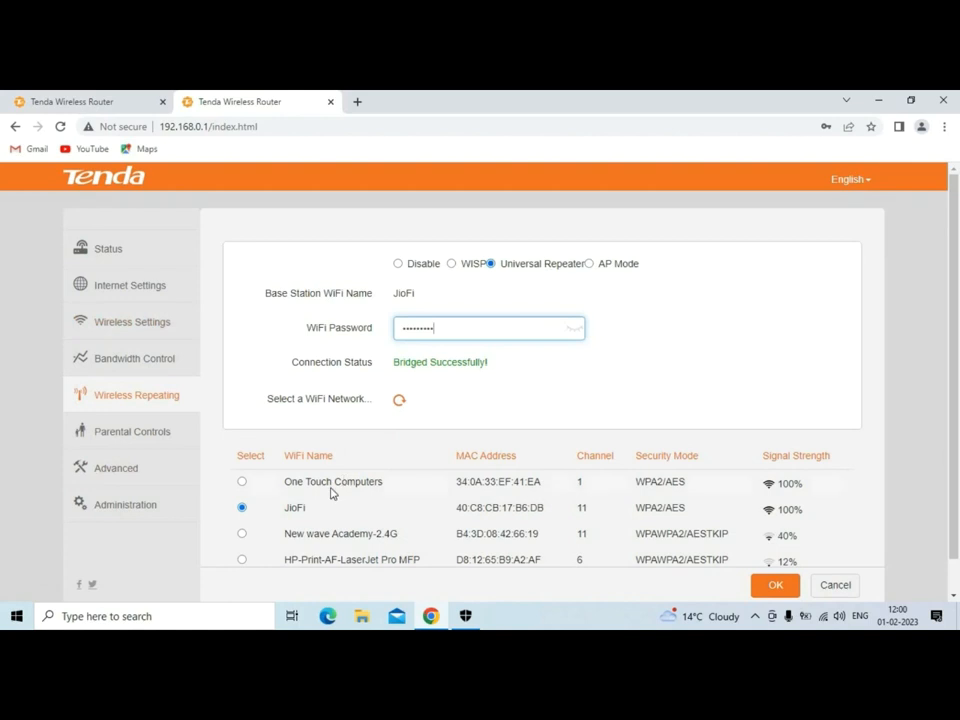
Save the Universal Repeater settings, confirm the reboot, and check the PC's Wi-Fi network.
click(777, 588)
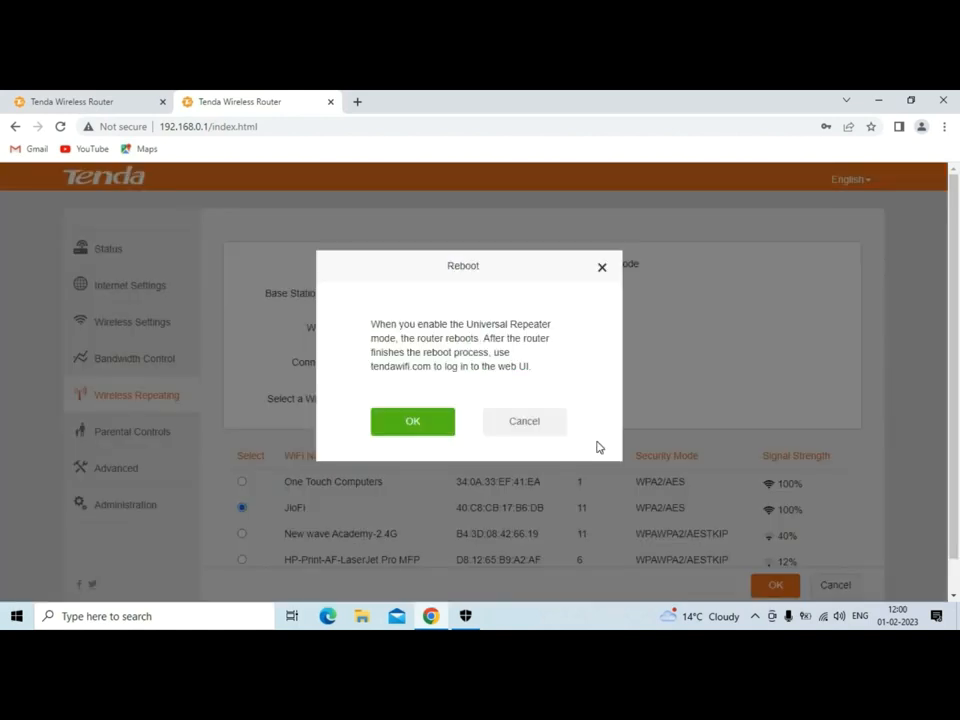
click(414, 425)
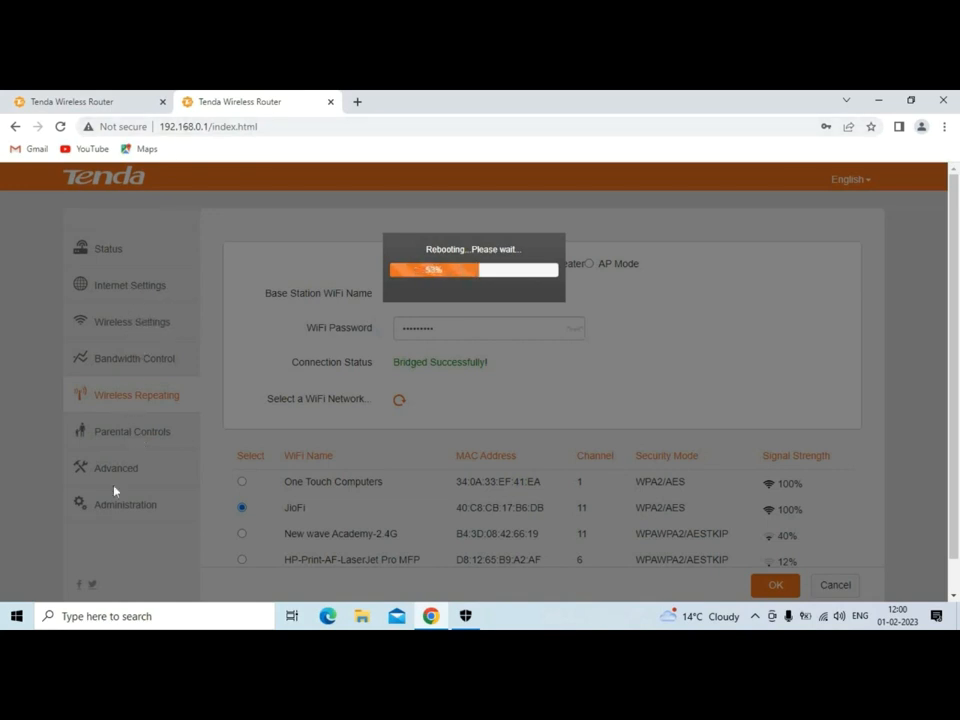
click(823, 616)
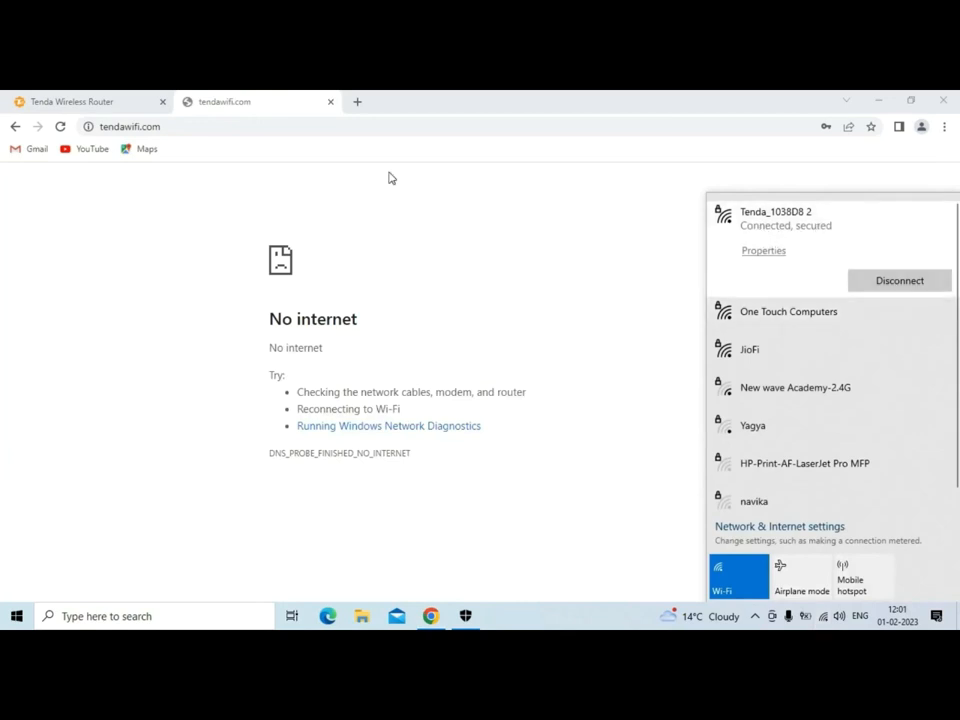
Reload the router's Status page to see it bridging in Universal Repeater mode.
click(61, 127)
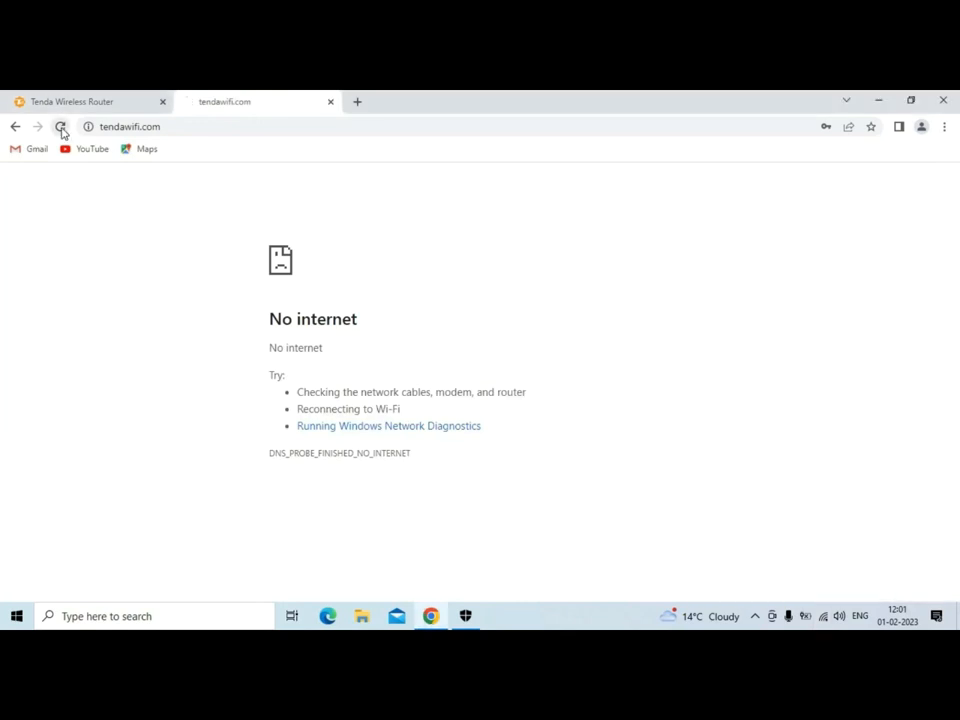
click(107, 97)
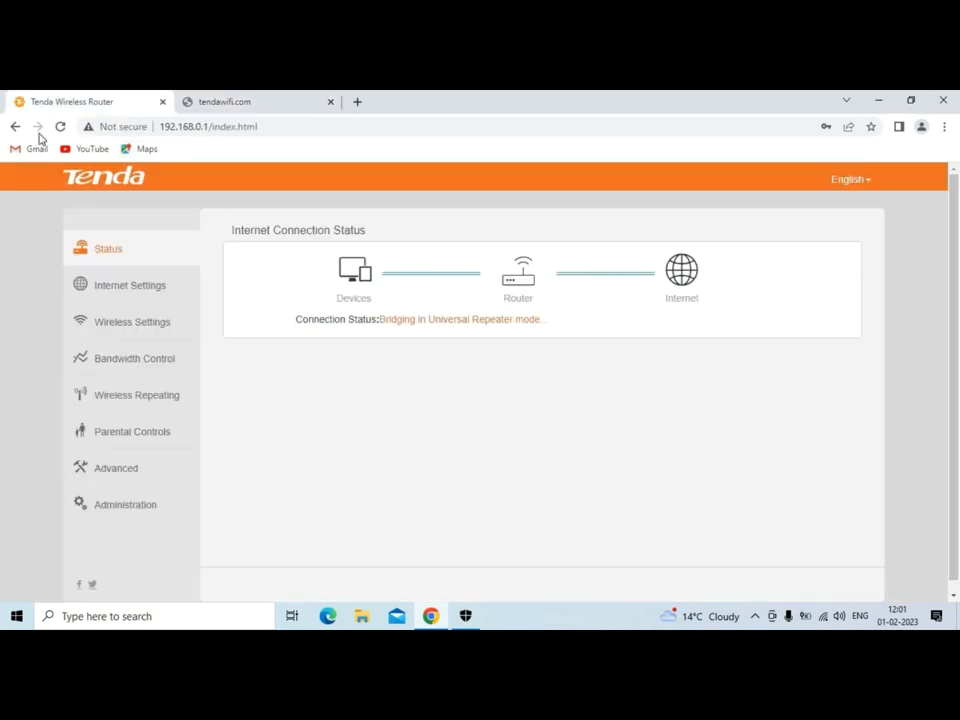
click(60, 127)
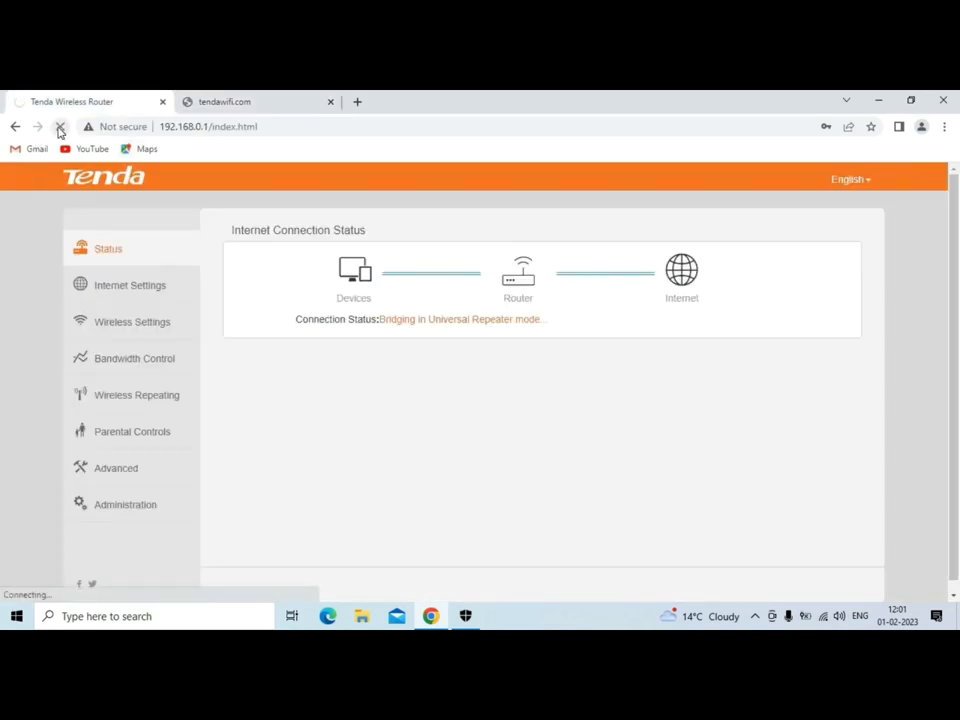
click(357, 102)
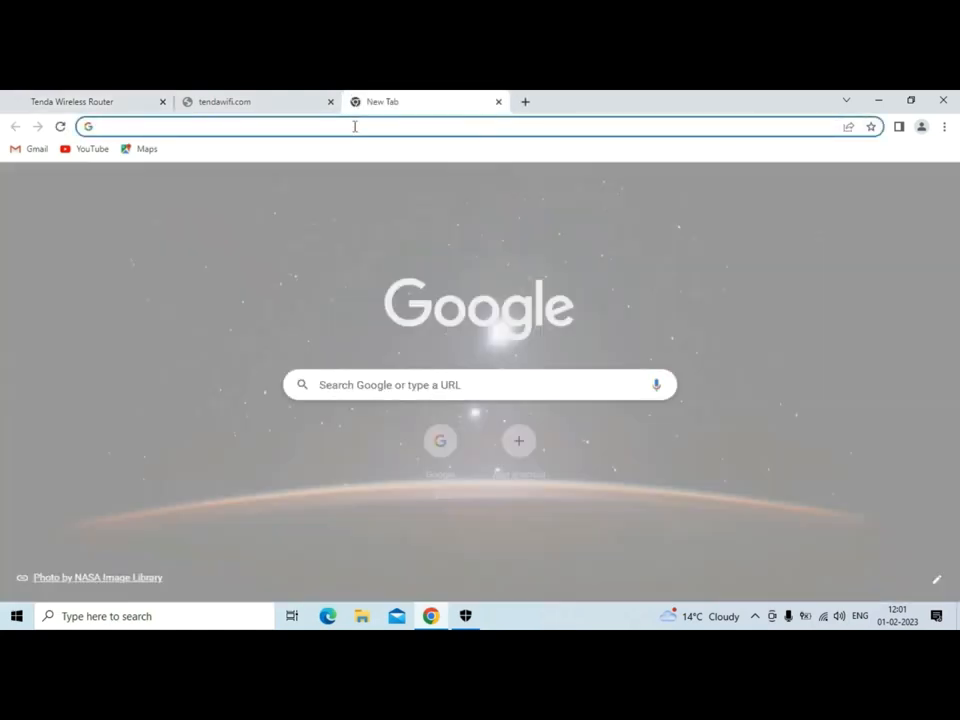
Load the Google homepage from the new tab's shortcut and check the Wi-Fi network list.
click(356, 124)
click(440, 440)
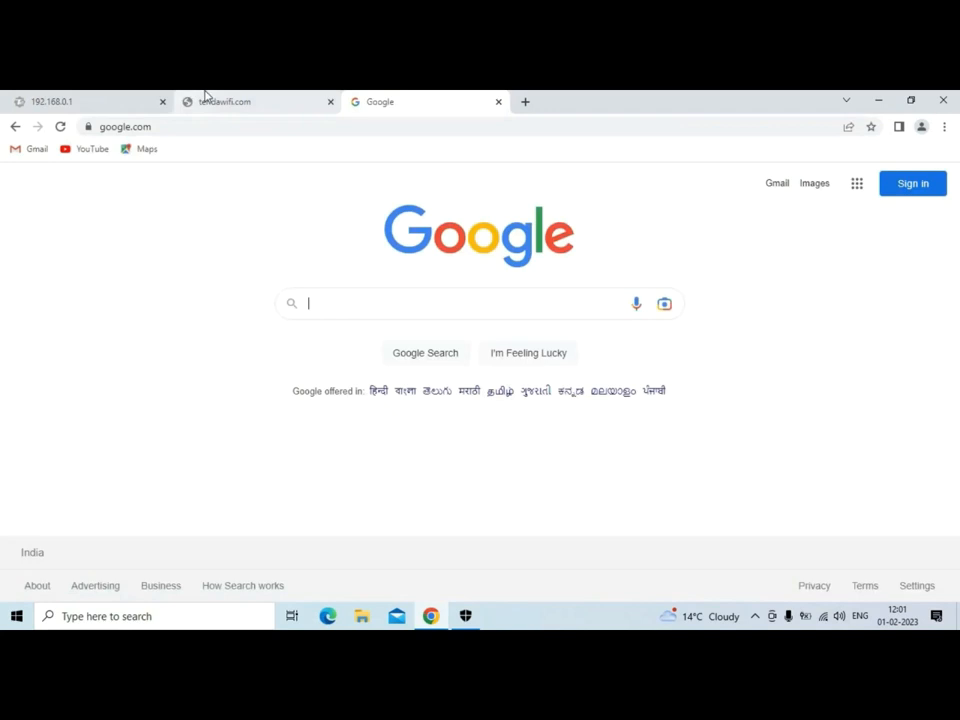
mouse_move(244, 96)
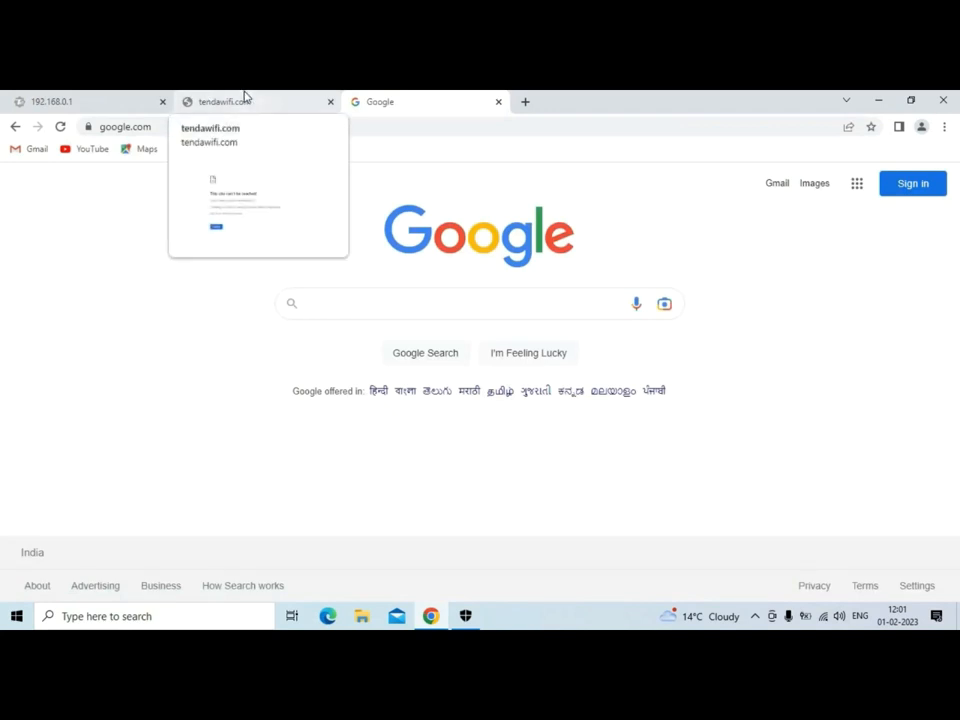
click(823, 616)
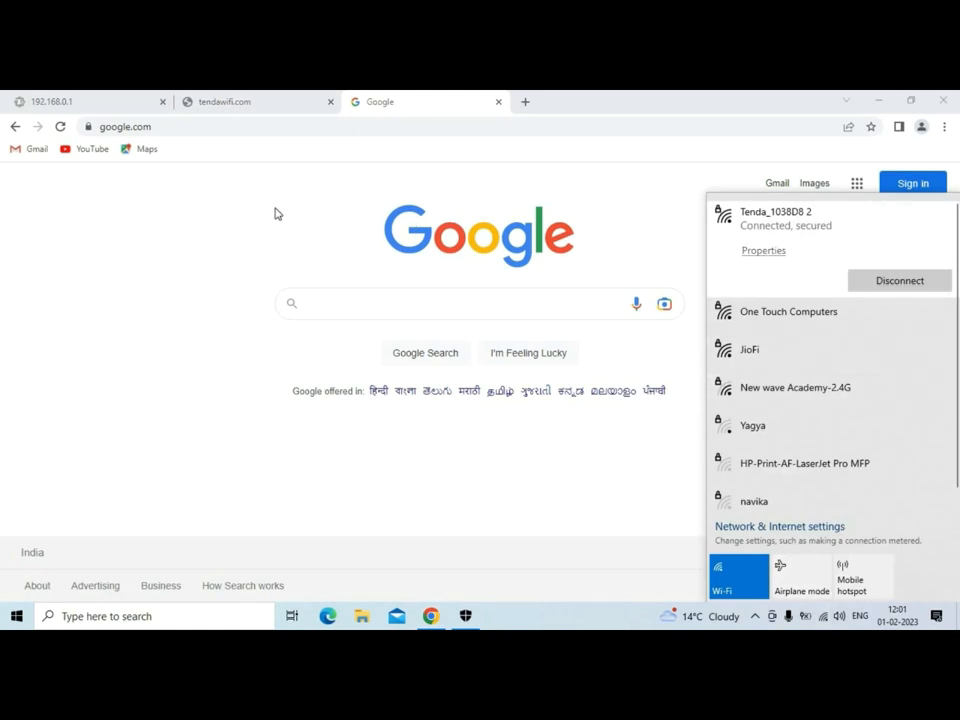
click(218, 226)
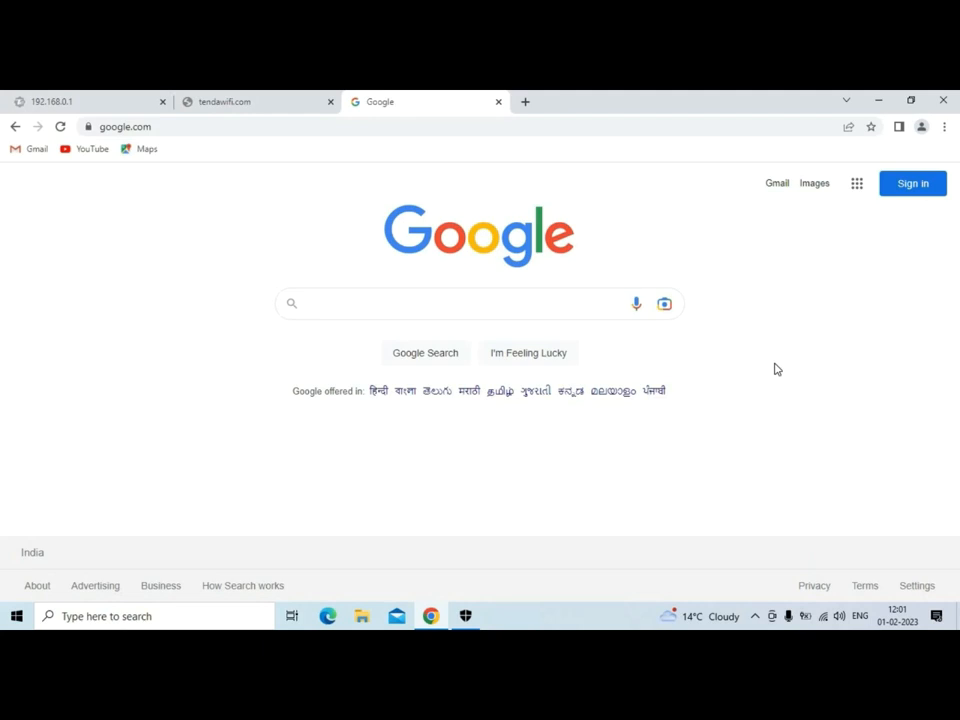
Switch between the tendawifi.com and Google tabs, then reload Google until it loads.
click(283, 95)
click(409, 97)
click(313, 96)
click(377, 97)
click(61, 128)
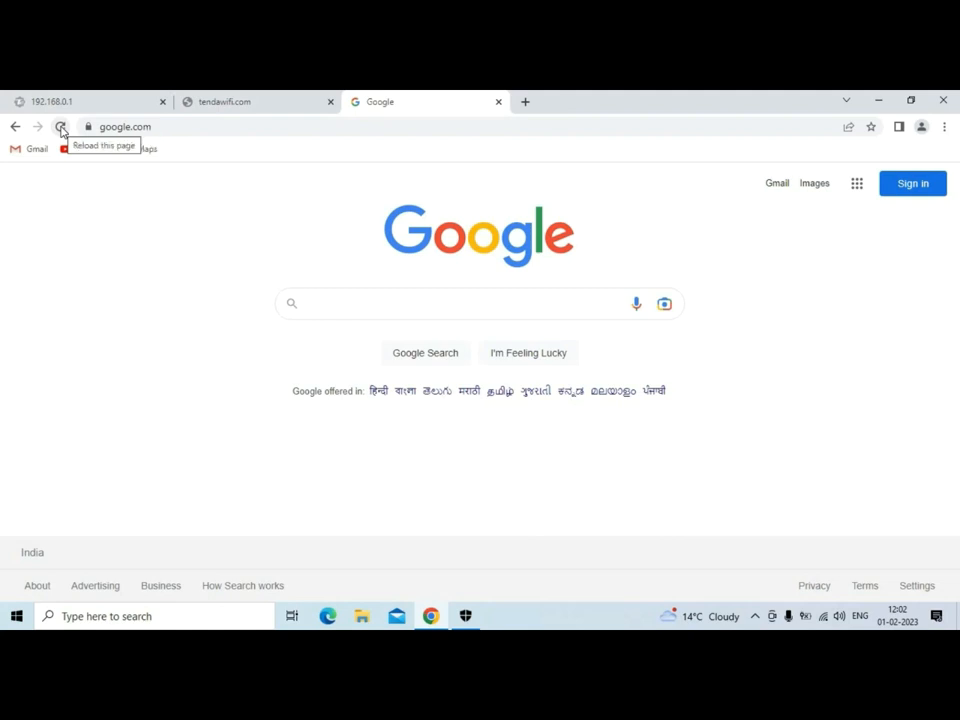
click(61, 128)
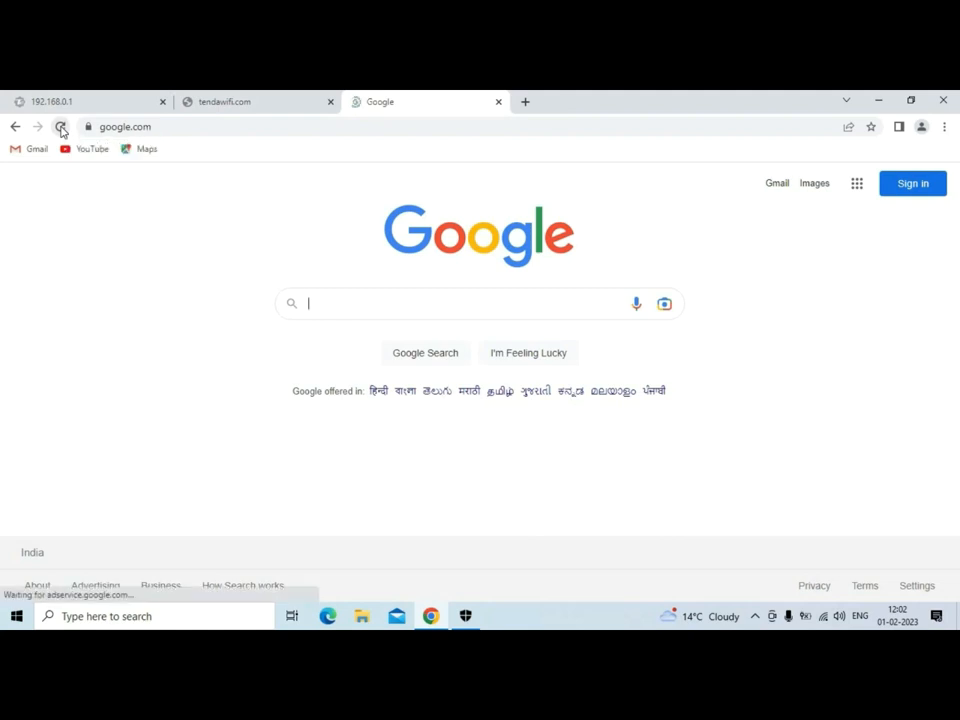
Open another new tab and launch YouTube from Google's apps grid.
click(524, 102)
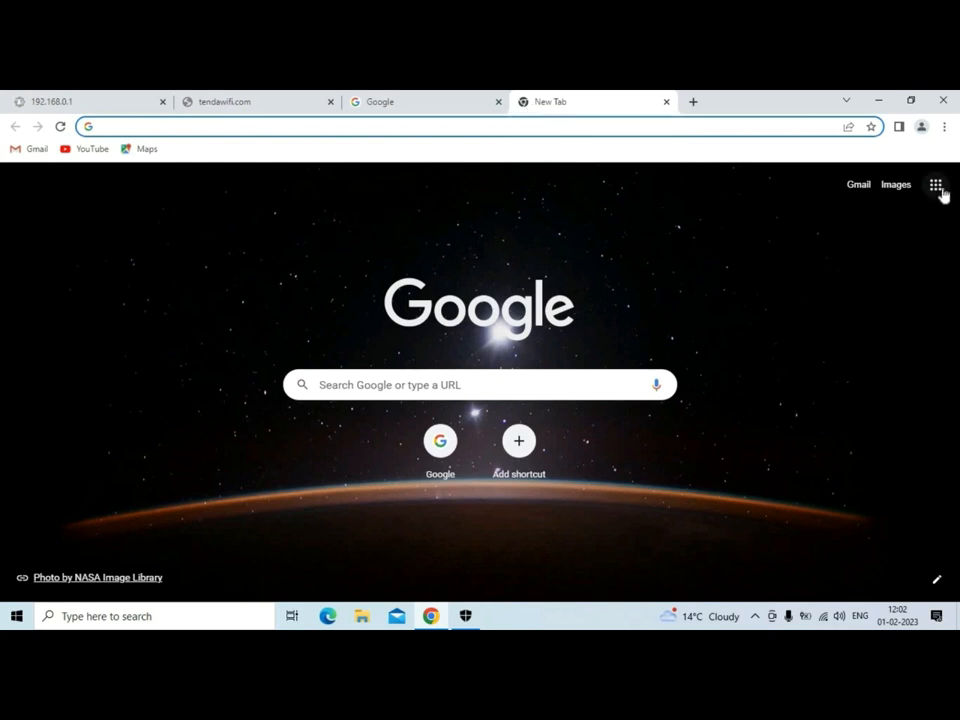
click(700, 248)
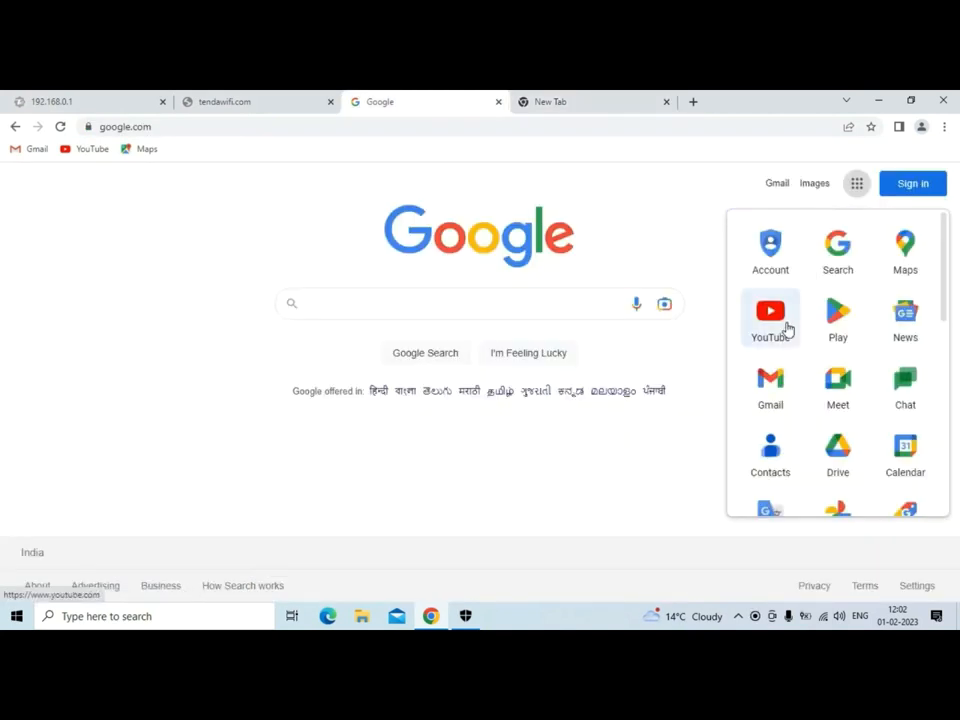
click(787, 327)
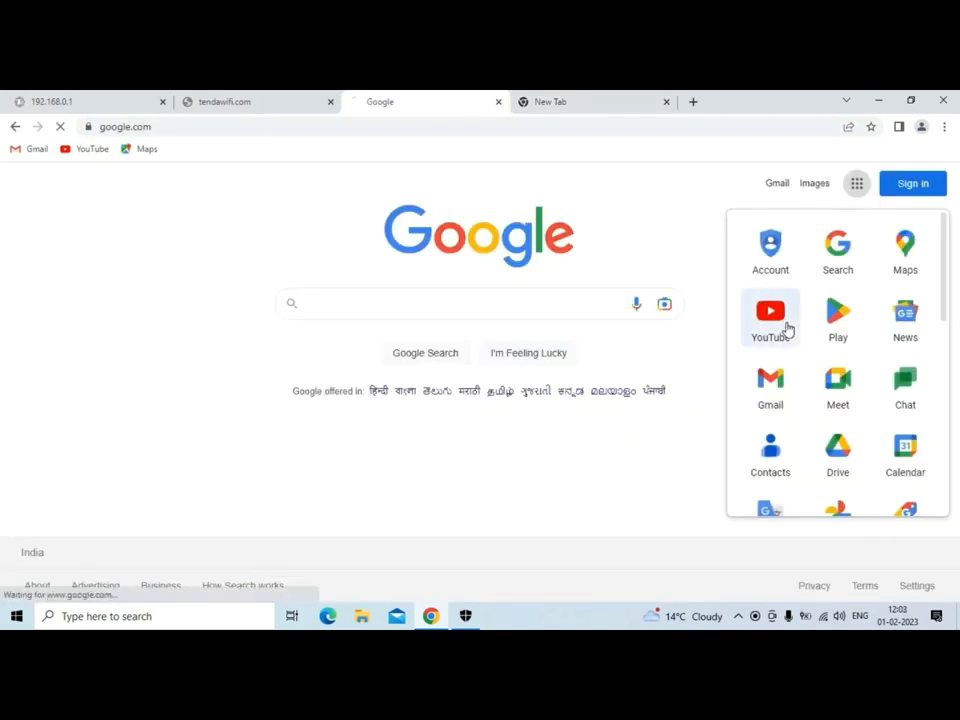